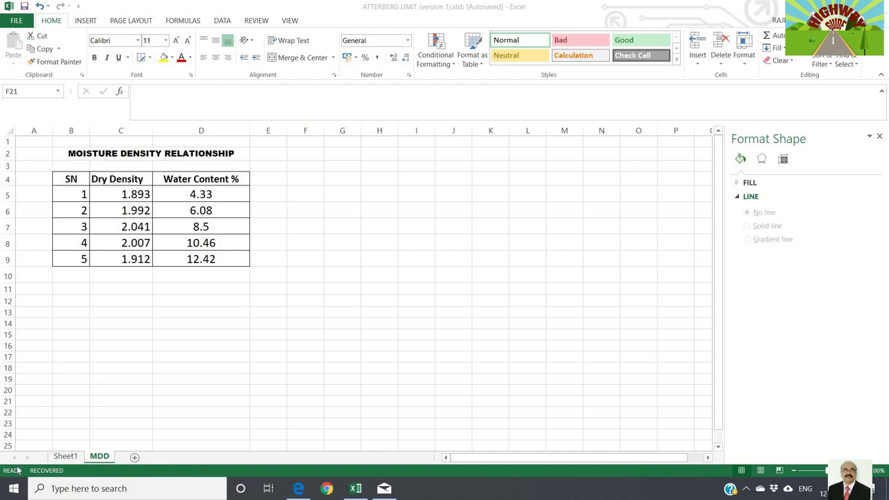
# Bring the Excel workbook showing the MDD moisture density table into focus.
pyautogui.click(86, 21)
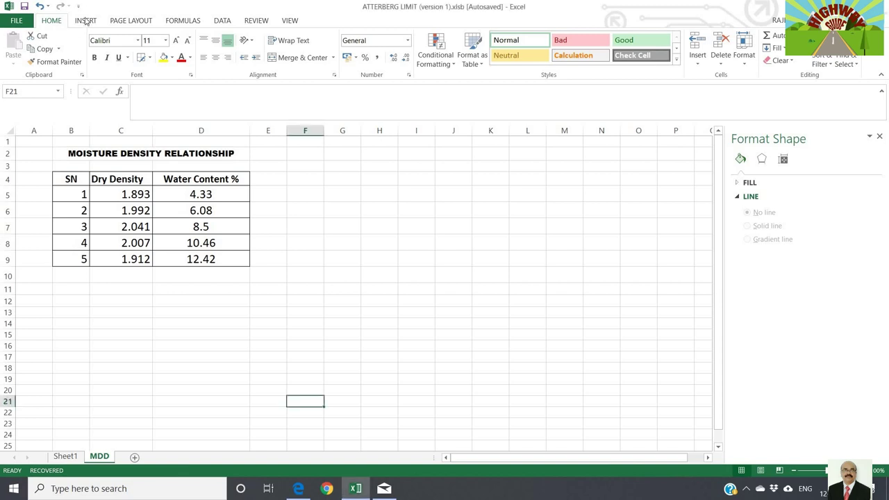
# Insert a Scatter with Smooth Lines and Markers chart, then move and enlarge it beside the table.
pyautogui.click(87, 21)
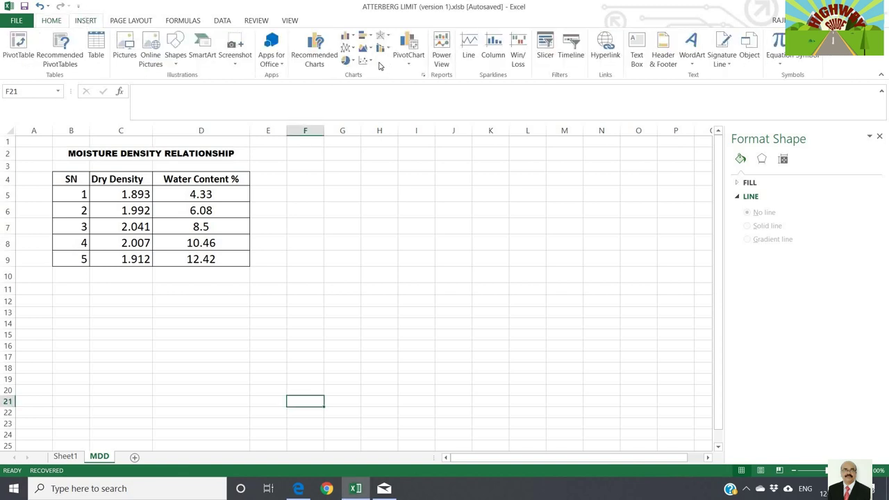
pyautogui.click(367, 61)
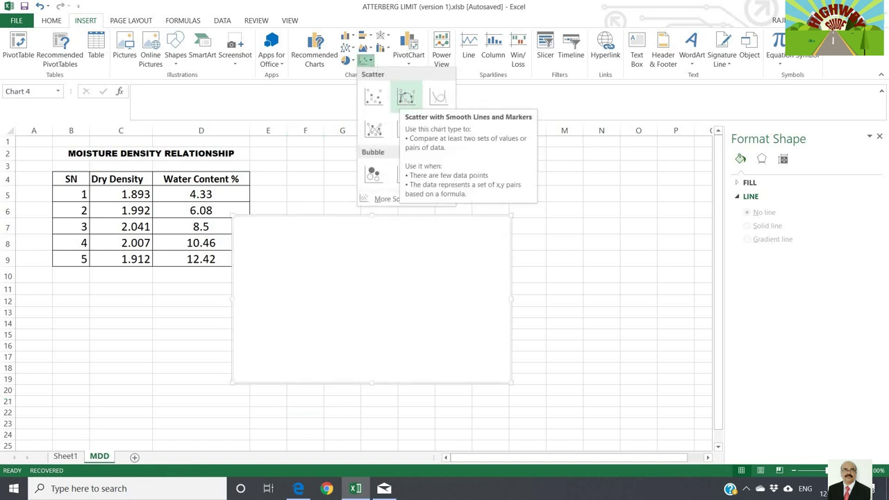
pyautogui.click(406, 97)
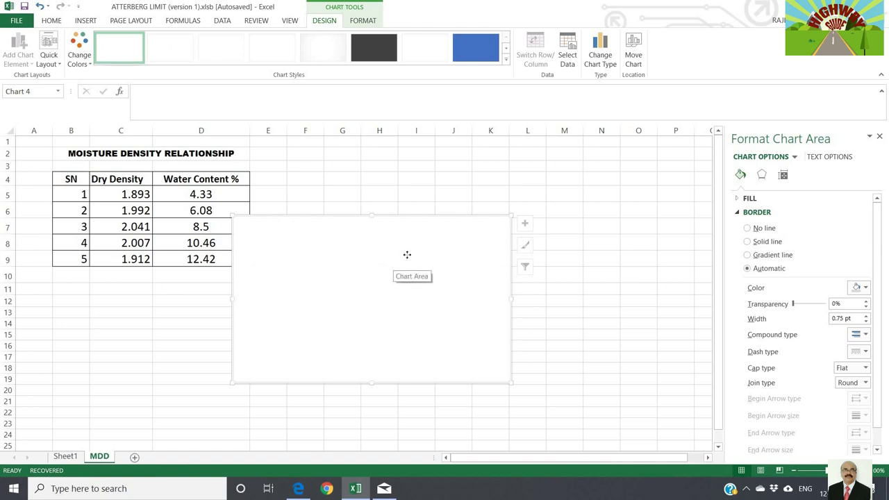
pyautogui.moveTo(406, 255); pyautogui.dragTo(505, 188)
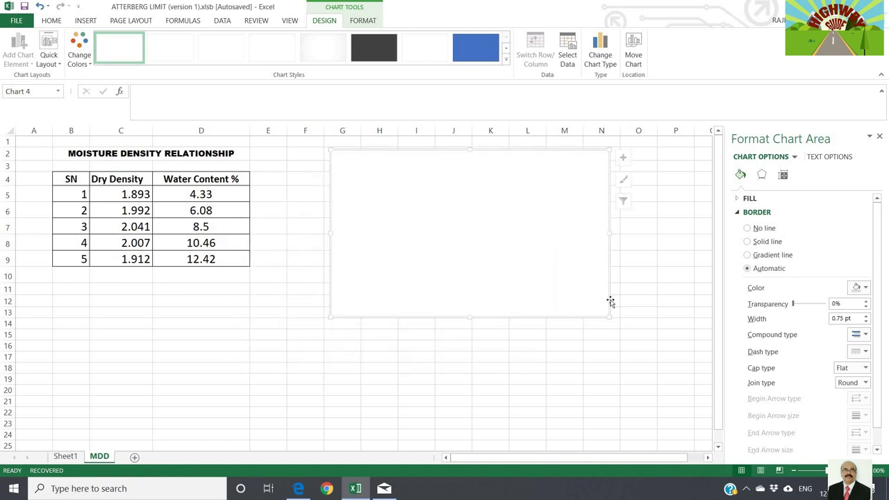
pyautogui.moveTo(609, 317); pyautogui.dragTo(643, 337)
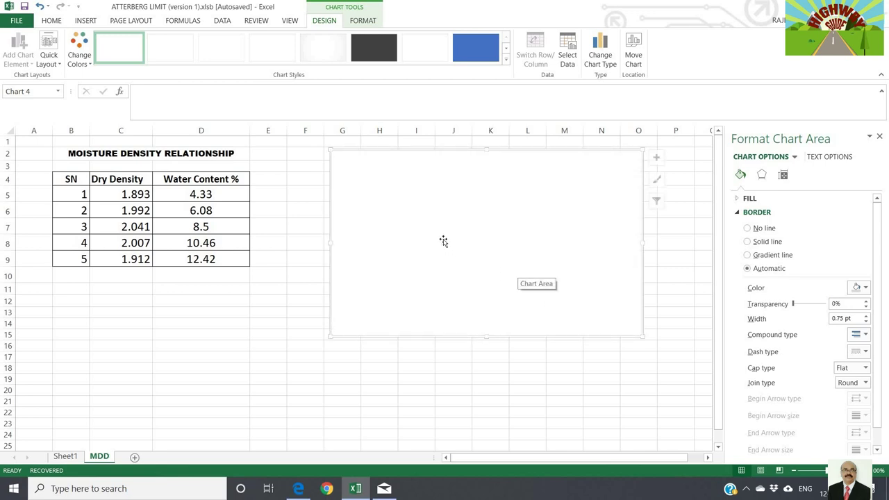
# Add a series named from B2, plotting dry density C5:C9 against water content D5:D9.
pyautogui.rightClick(444, 239)
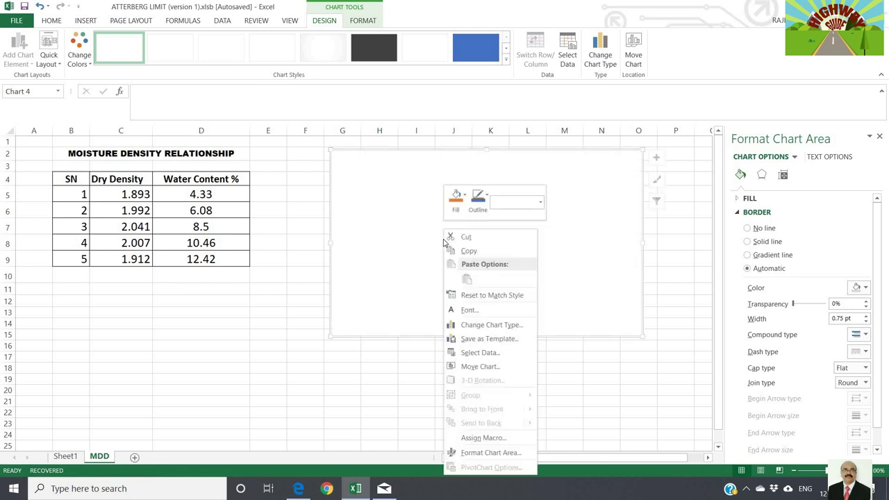
pyautogui.click(470, 352)
pyautogui.click(307, 248)
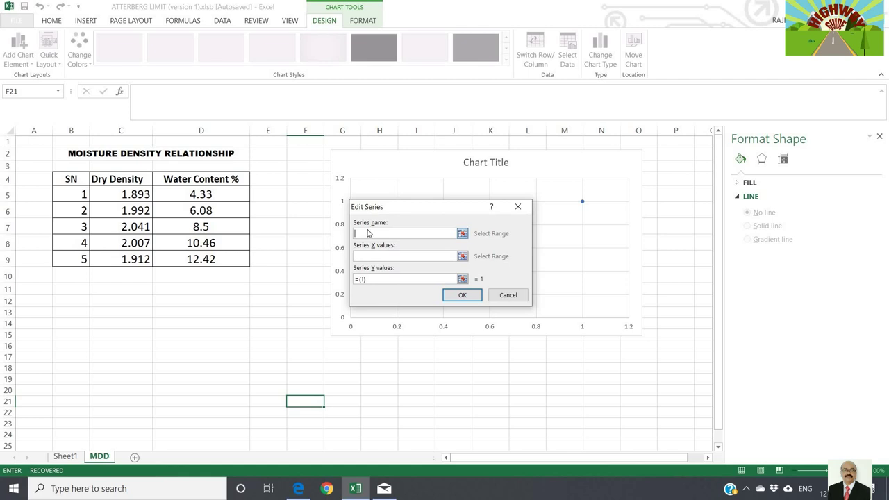
pyautogui.write('MOISTURE DENSITY RELATIONSHIP')
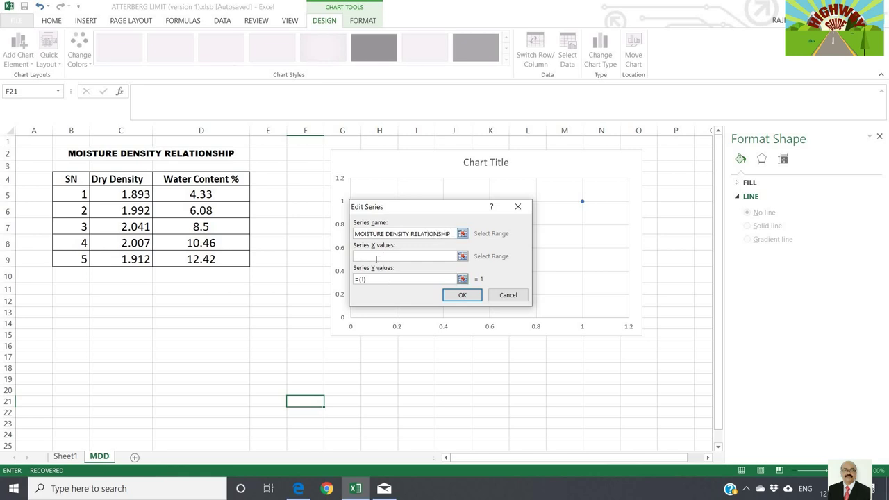
pyautogui.click(367, 254)
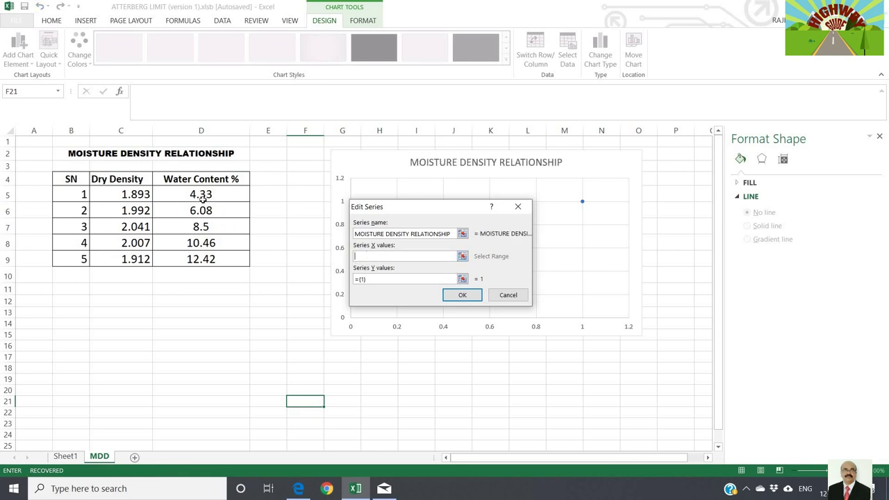
pyautogui.moveTo(200, 196); pyautogui.dragTo(199, 261)
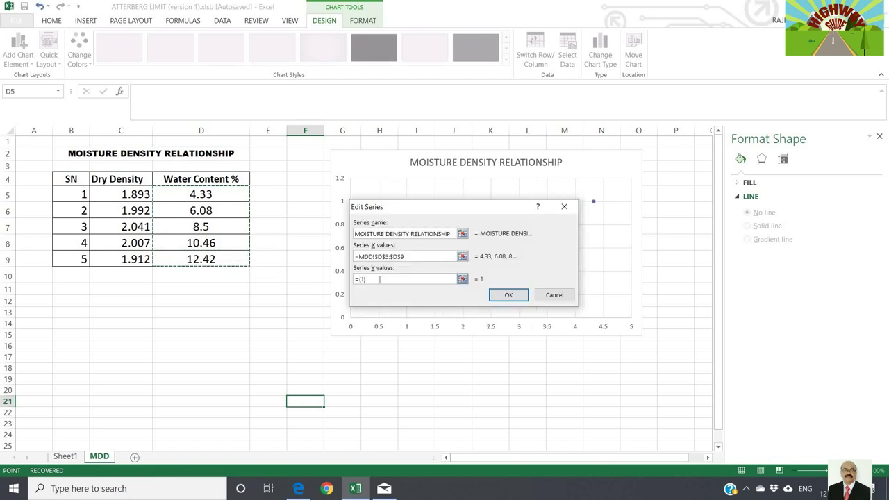
pyautogui.click(379, 278)
pyautogui.hotkey('ctrl', 'a')
pyautogui.press('BackSpace')
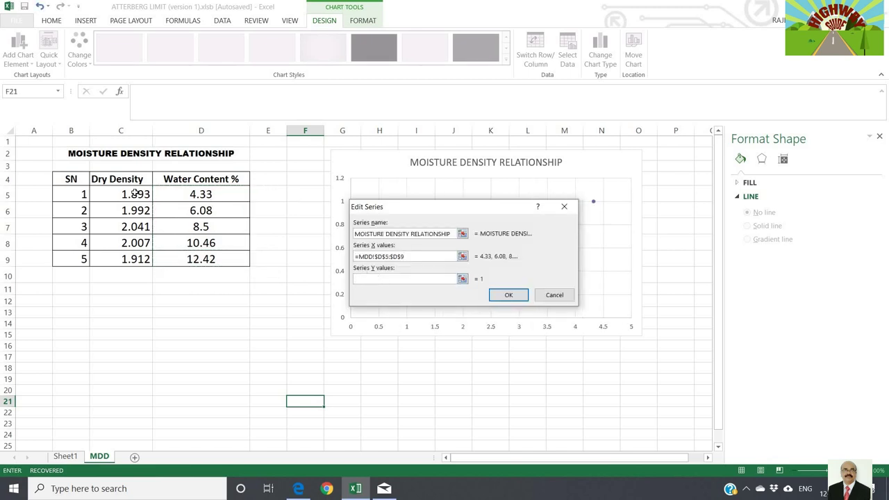
pyautogui.moveTo(136, 194); pyautogui.dragTo(134, 258)
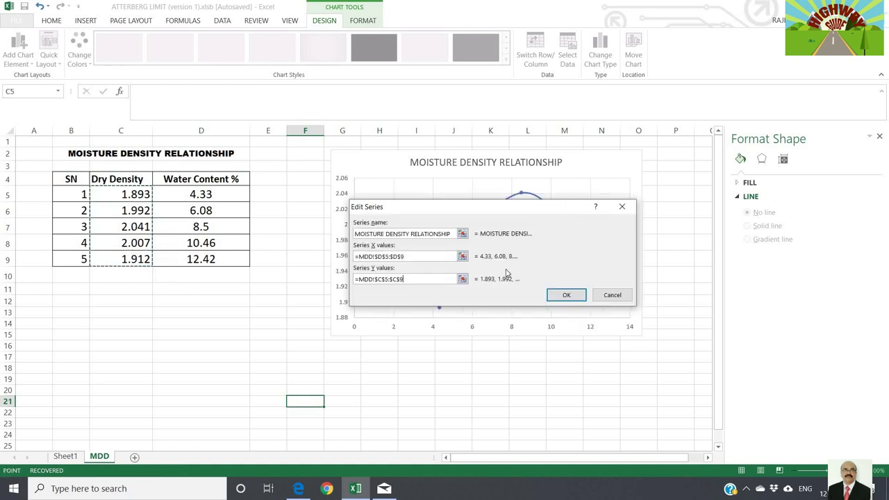
pyautogui.click(565, 296)
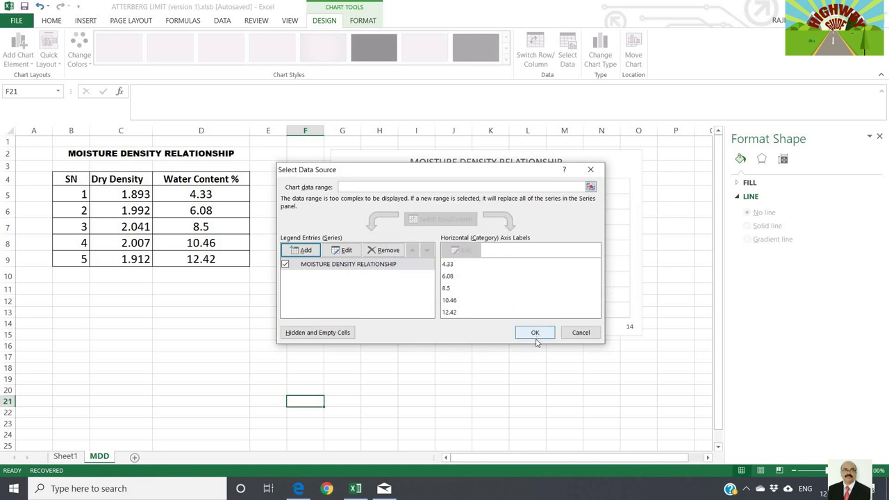
pyautogui.click(535, 332)
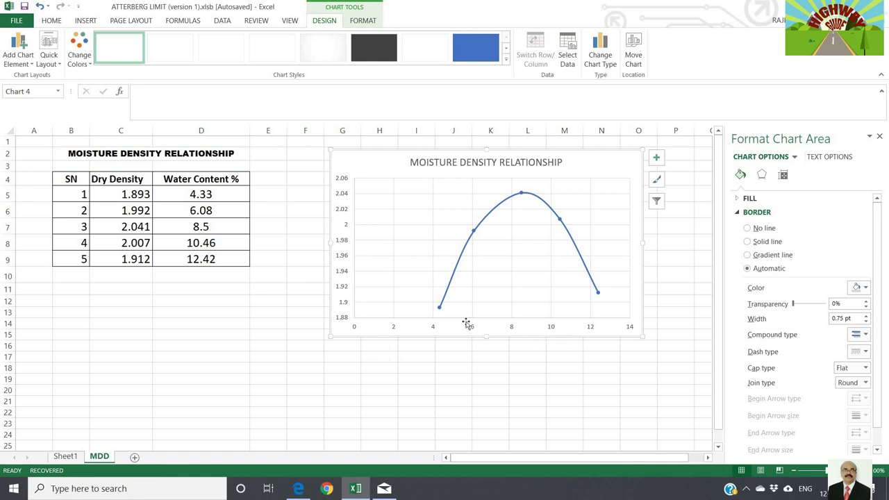
# Add primary horizontal and vertical axis titles to the chart.
pyautogui.click(30, 64)
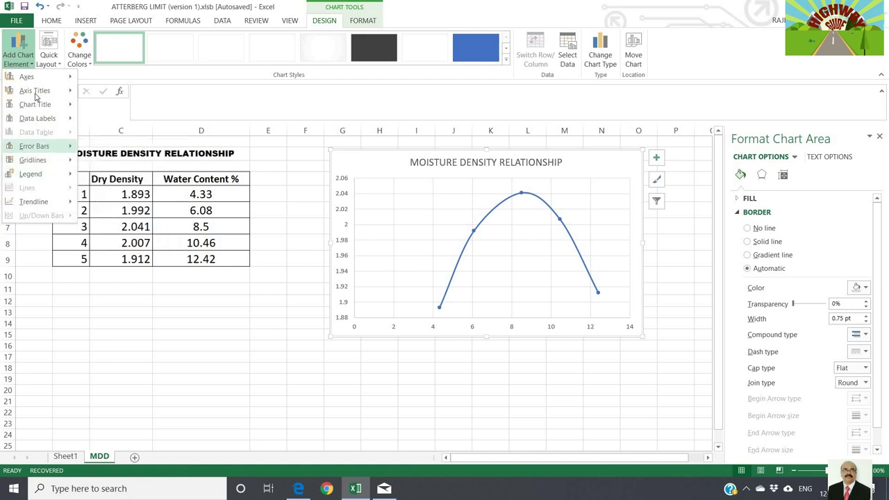
pyautogui.moveTo(34, 91)
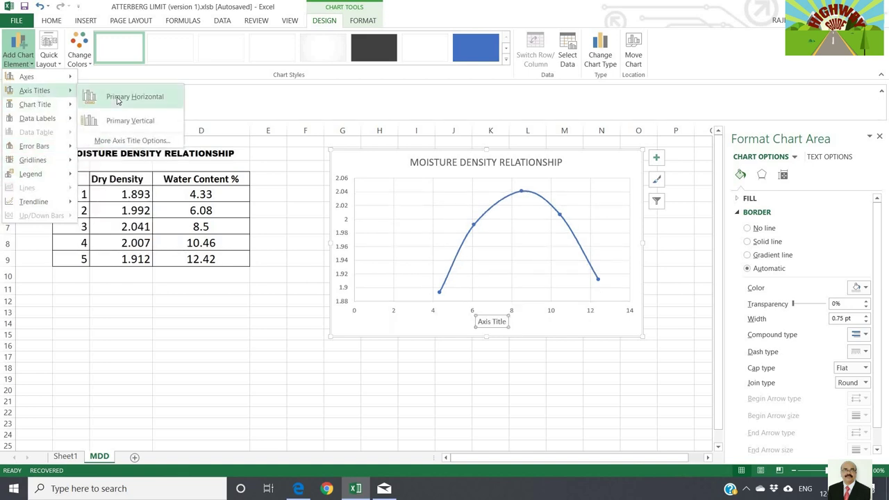
pyautogui.click(117, 101)
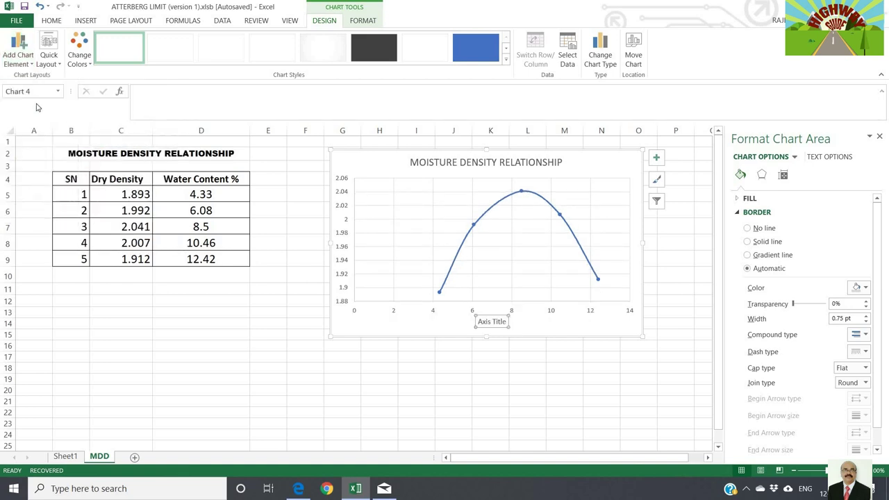
pyautogui.click(30, 64)
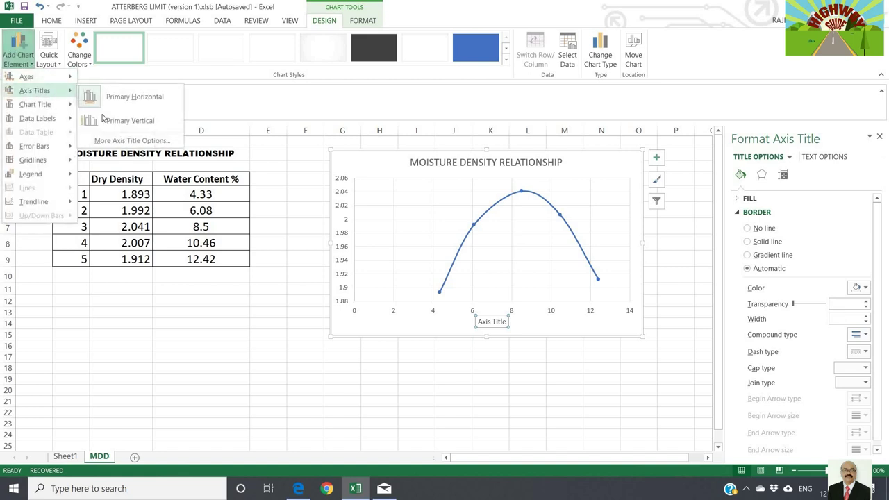
pyautogui.click(123, 122)
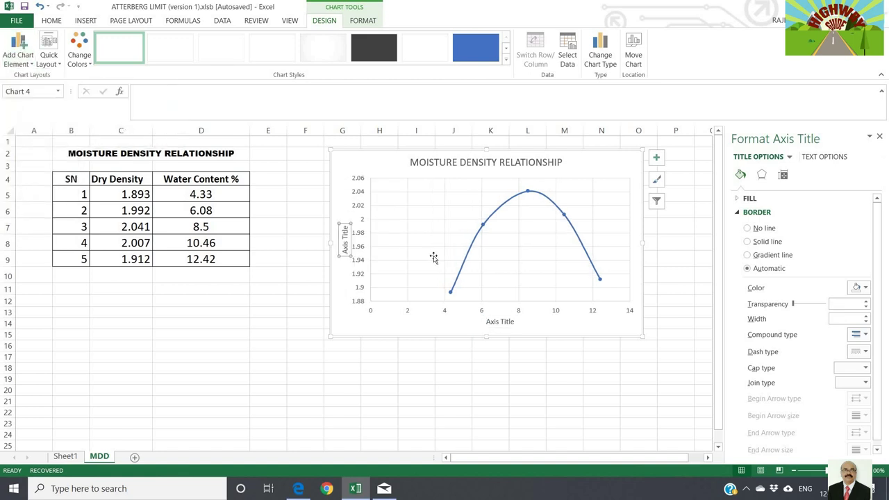
# Title the horizontal axis 'WATER CONTENT%' in bold.
pyautogui.click(500, 321)
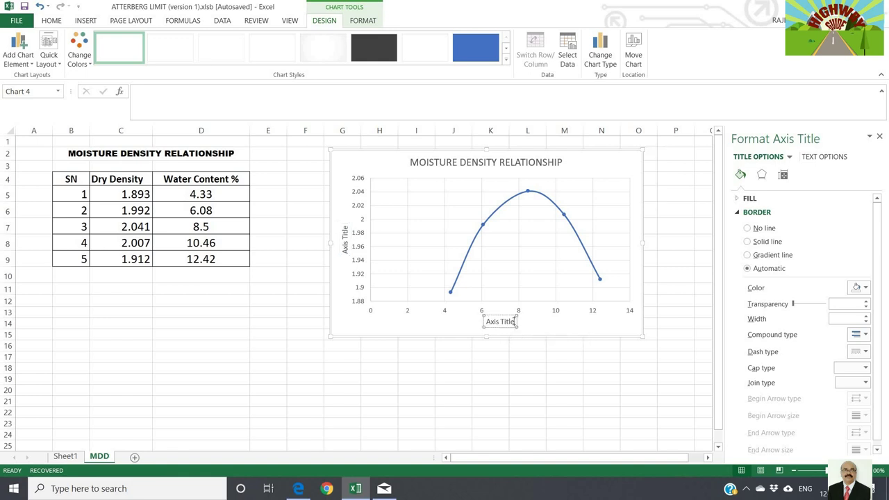
pyautogui.press('BackSpace')
pyautogui.press('BackSpace')
pyautogui.press('BackSpace')
pyautogui.press('BackSpace')
pyautogui.press('BackSpace')
pyautogui.press('BackSpace')
pyautogui.press('BackSpace')
pyautogui.press('BackSpace')
pyautogui.press('BackSpace')
pyautogui.press('BackSpace')
pyautogui.write('WATER CONTENT%')
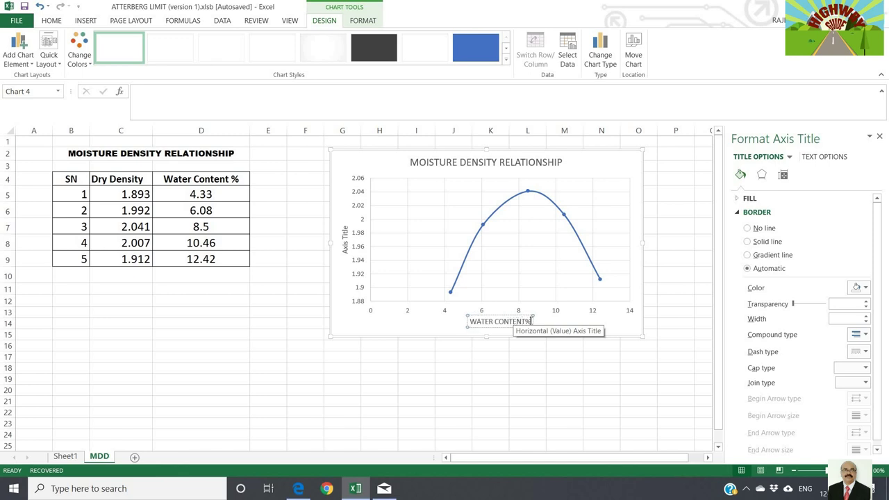
pyautogui.moveTo(532, 322); pyautogui.dragTo(470, 321)
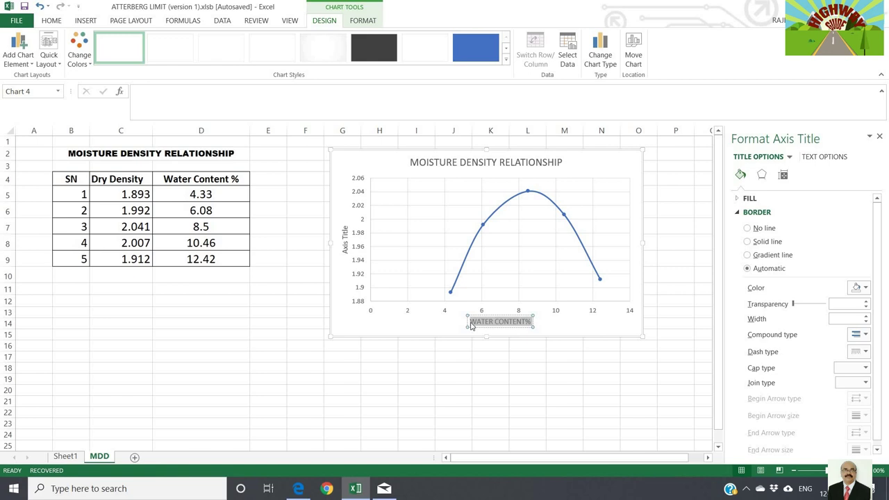
pyautogui.click(50, 20)
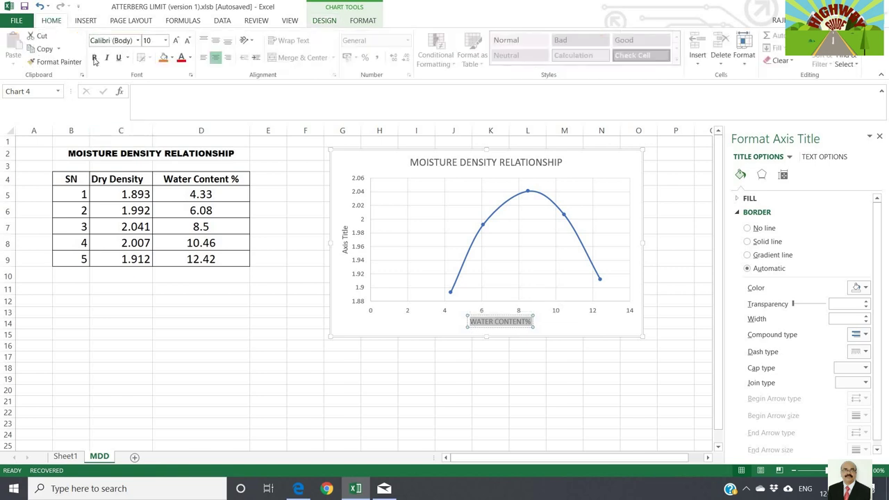
pyautogui.click(94, 57)
# Title the vertical axis 'DRY DENSITY' in bold.
pyautogui.click(345, 243)
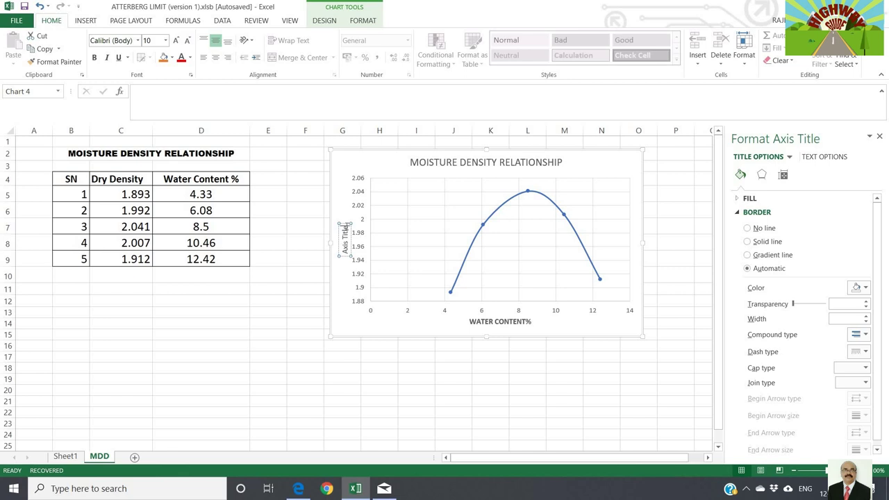
pyautogui.press('Delete')
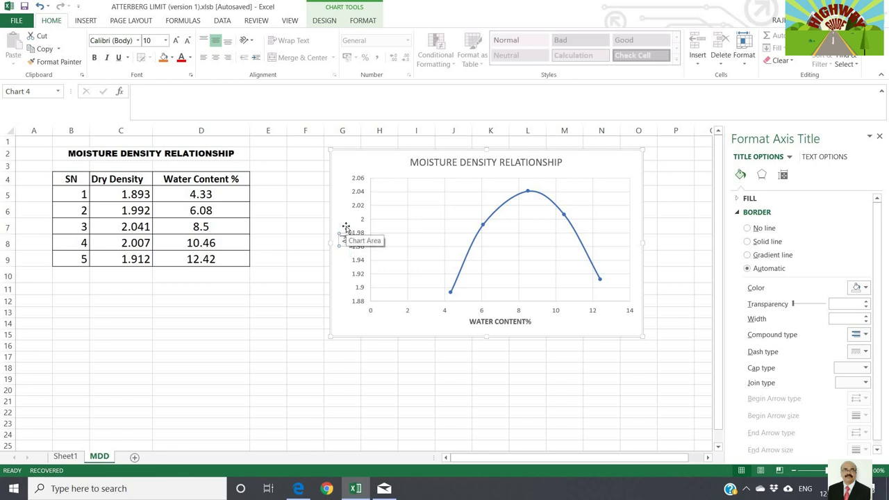
pyautogui.write('DRY')
pyautogui.write(' DENSITYY')
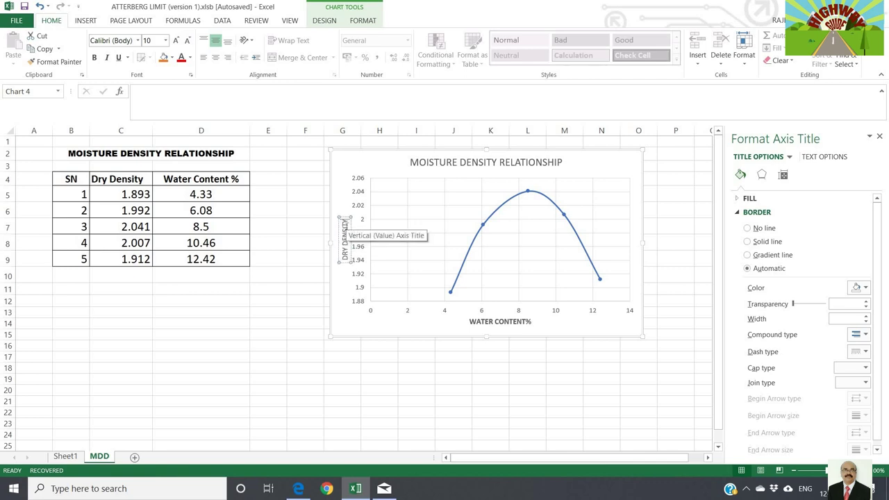
pyautogui.moveTo(345, 221); pyautogui.dragTo(345, 261)
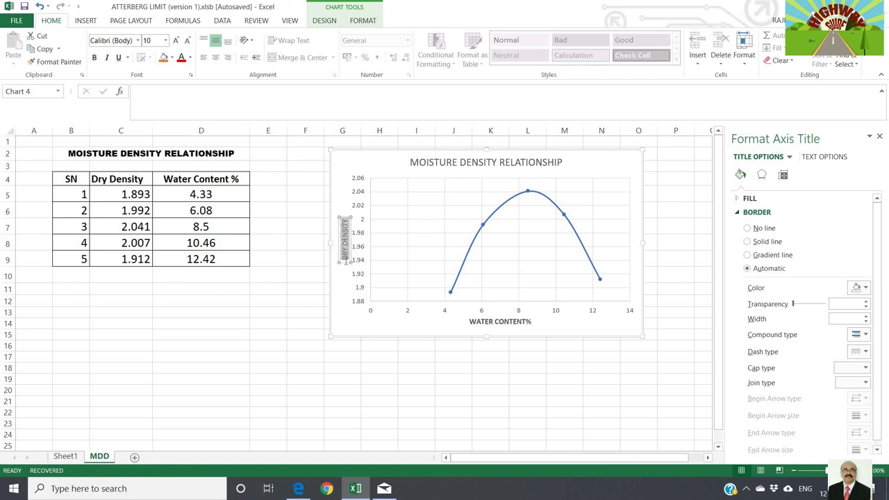
pyautogui.click(96, 58)
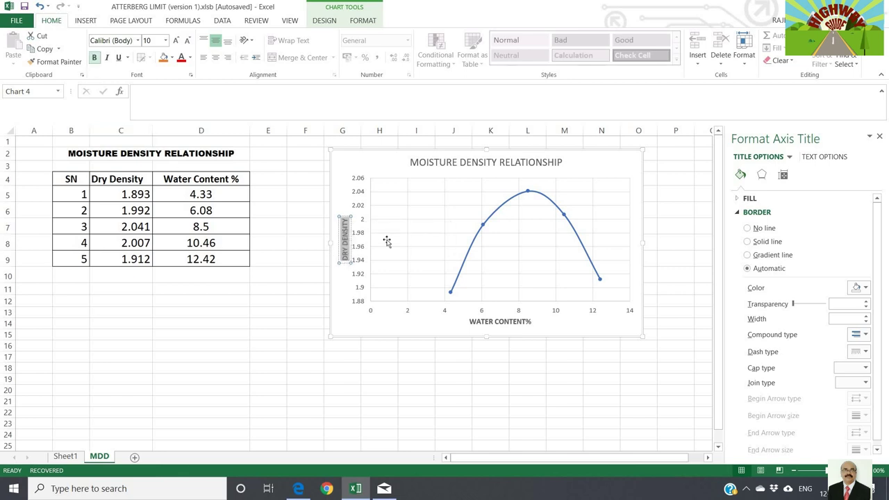
# Make the tick labels on both the water content and dry density axes bold.
pyautogui.click(629, 310)
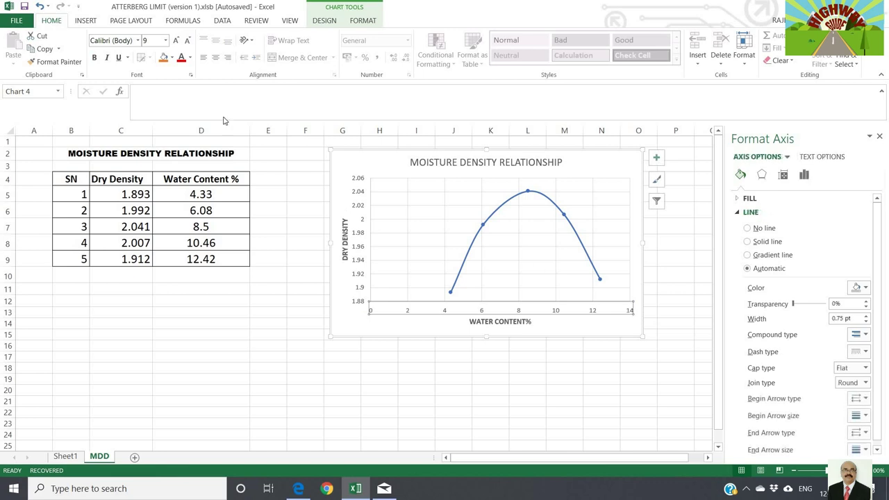
pyautogui.click(95, 58)
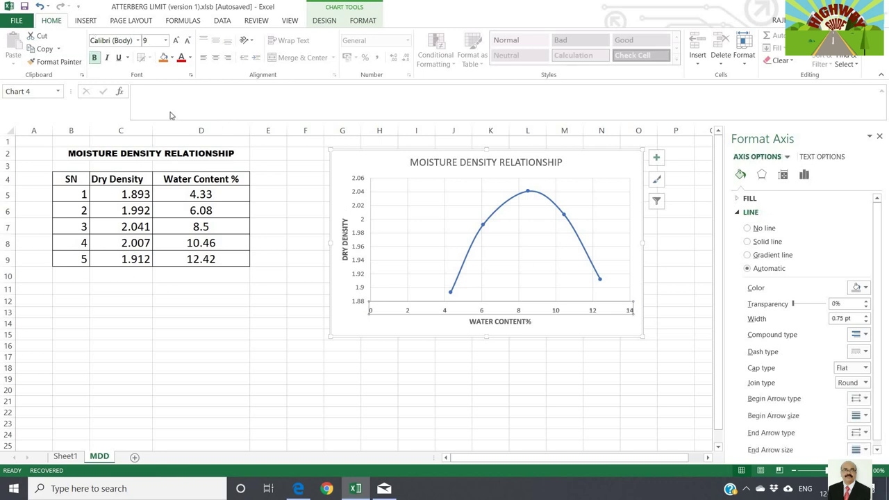
pyautogui.click(360, 303)
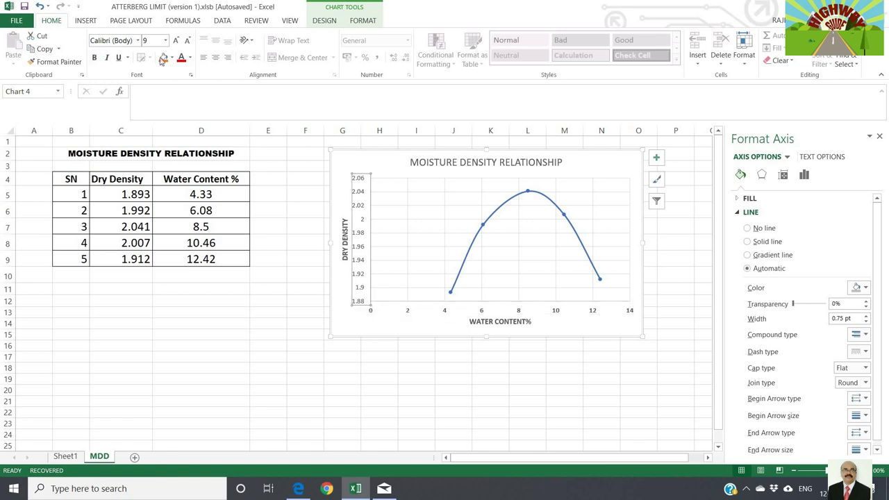
pyautogui.click(95, 58)
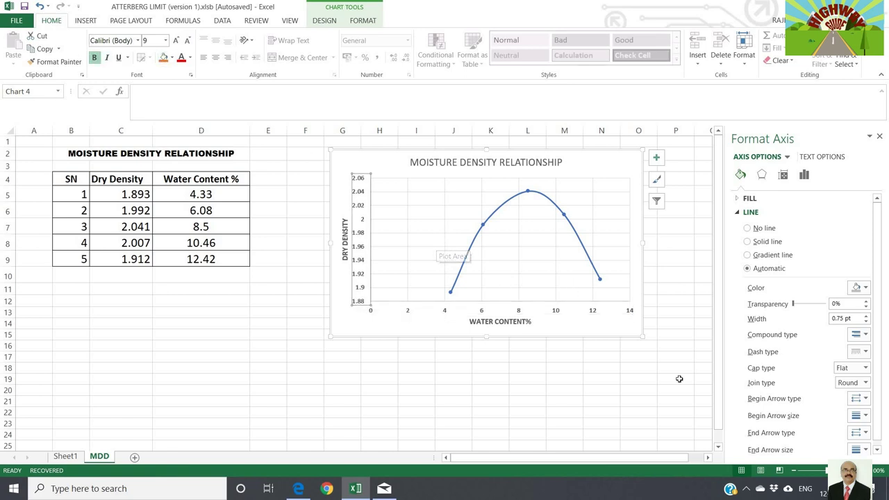
# Increase both axes' tick labels to font size 10.
pyautogui.click(630, 312)
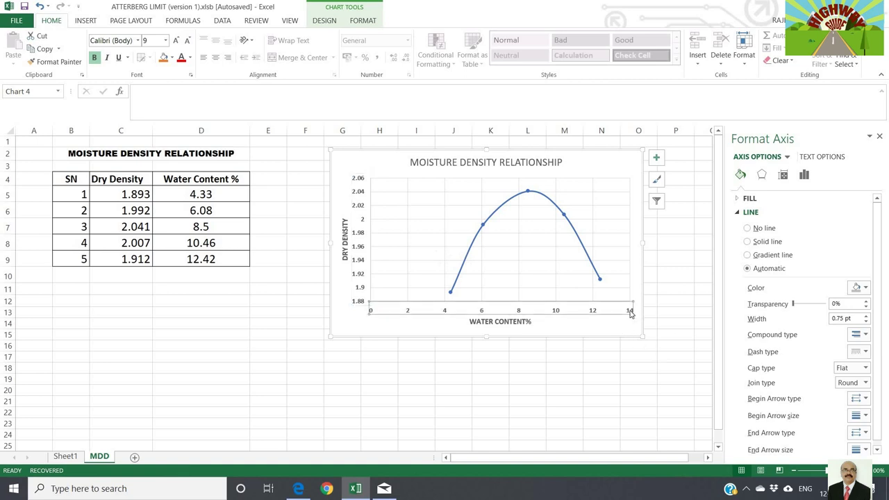
pyautogui.click(177, 40)
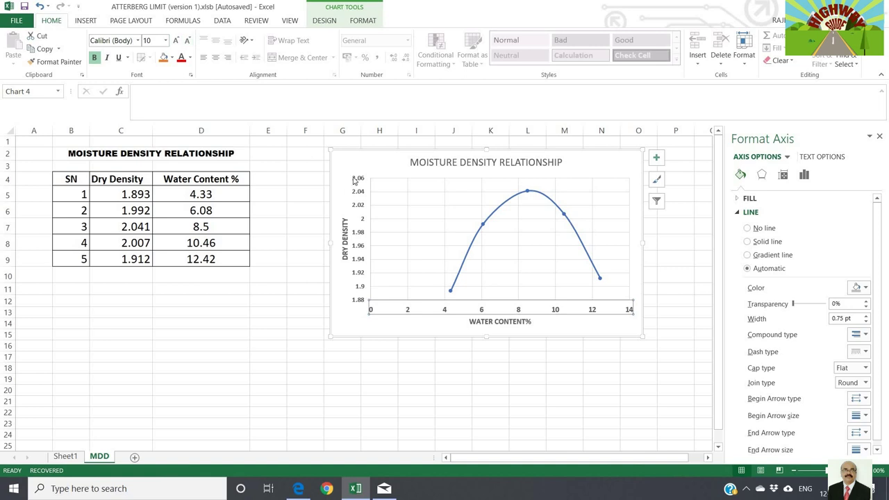
pyautogui.click(355, 180)
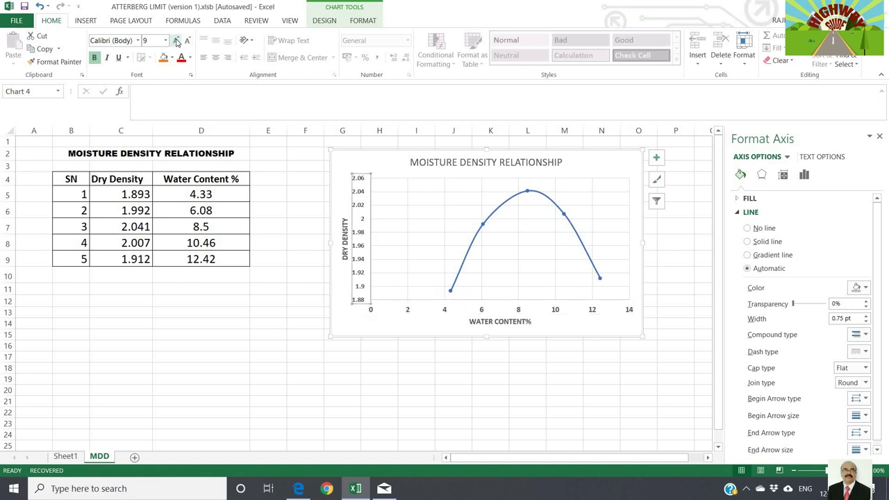
pyautogui.click(177, 40)
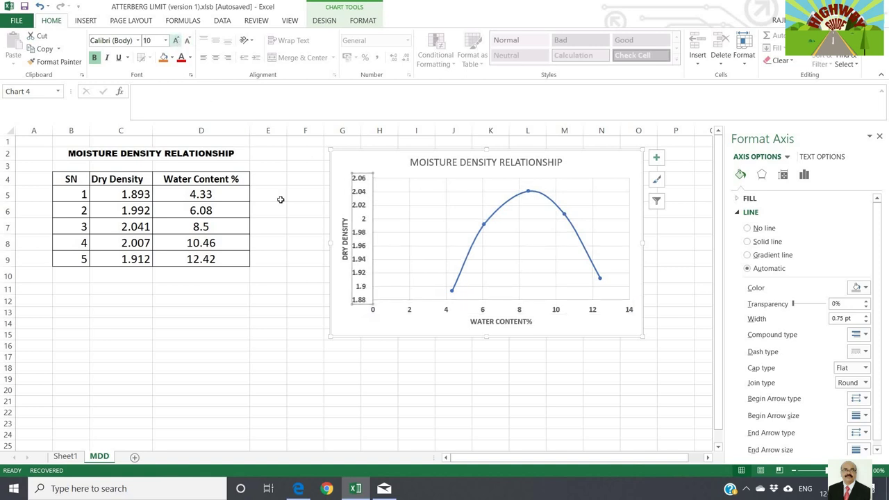
pyautogui.click(518, 377)
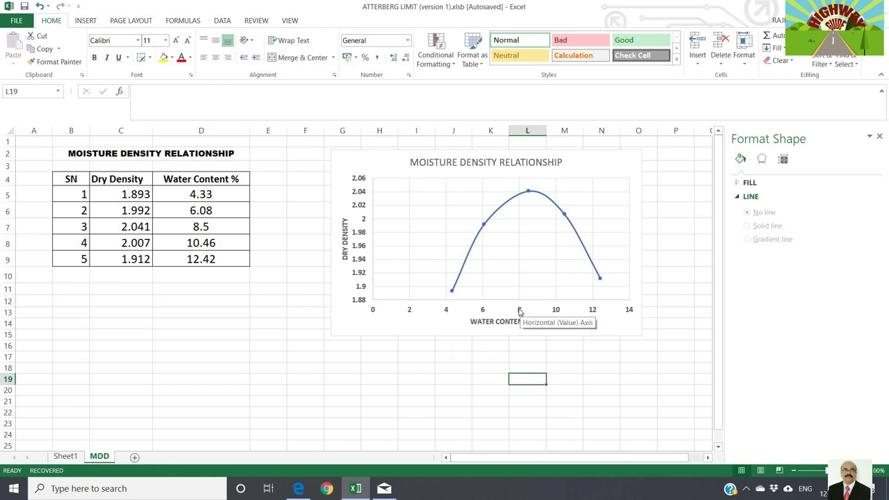
pyautogui.click(520, 312)
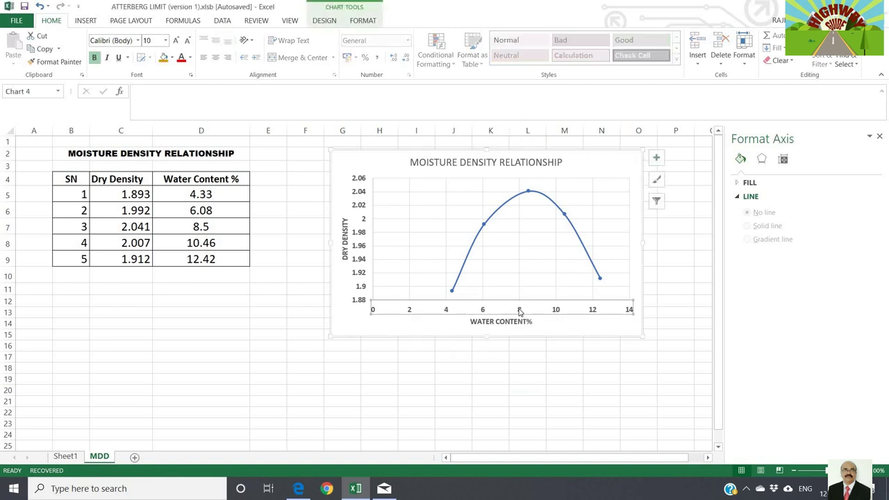
# Add minor vertical gridlines and colour them solid light green.
pyautogui.rightClick(519, 312)
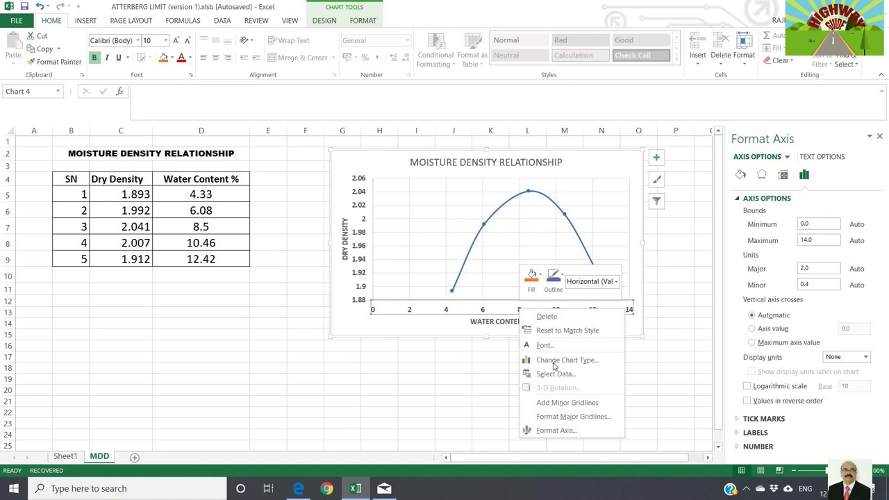
pyautogui.click(559, 403)
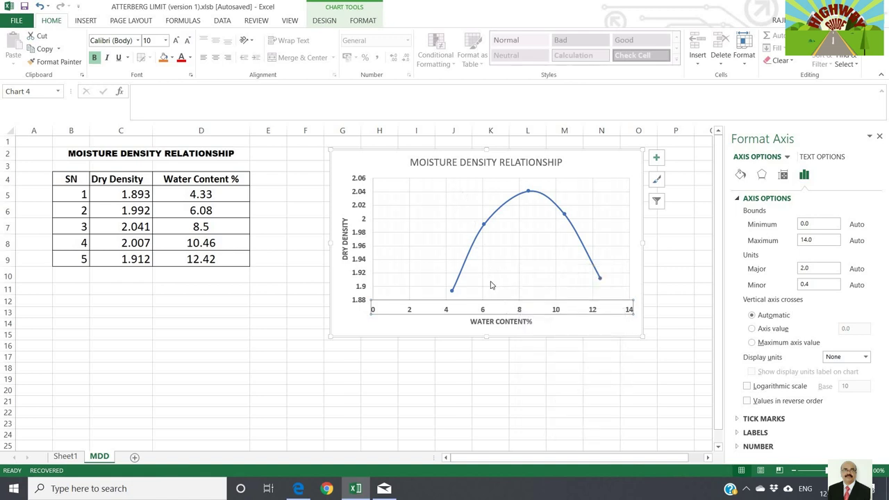
pyautogui.rightClick(520, 312)
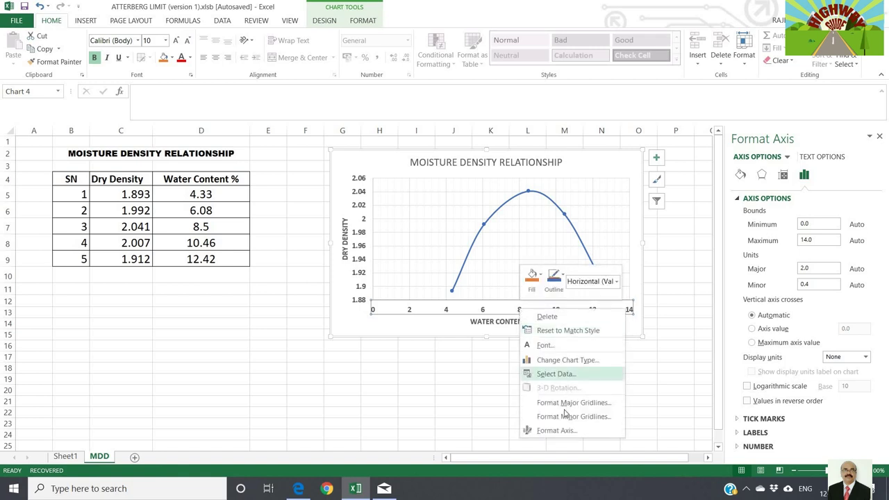
pyautogui.click(562, 417)
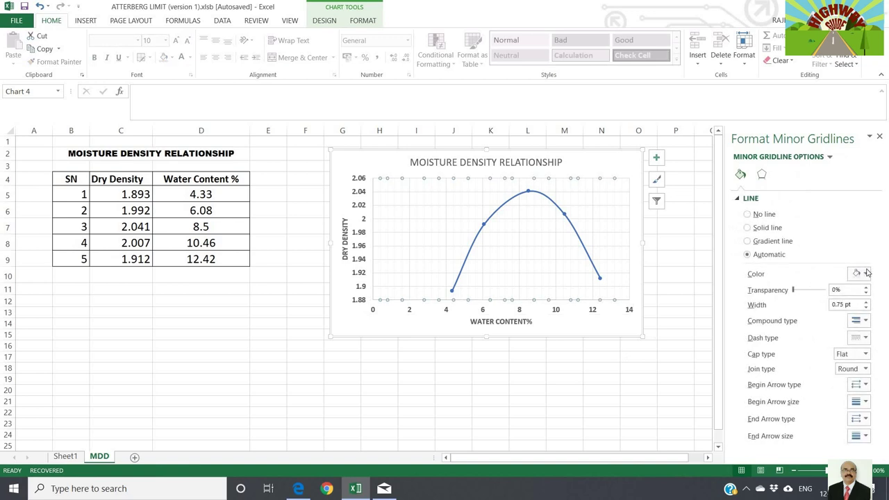
pyautogui.click(866, 273)
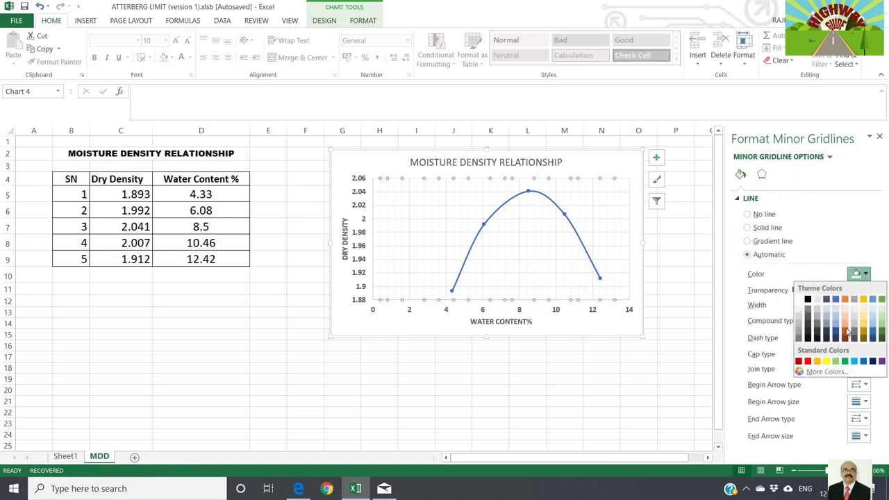
pyautogui.click(836, 362)
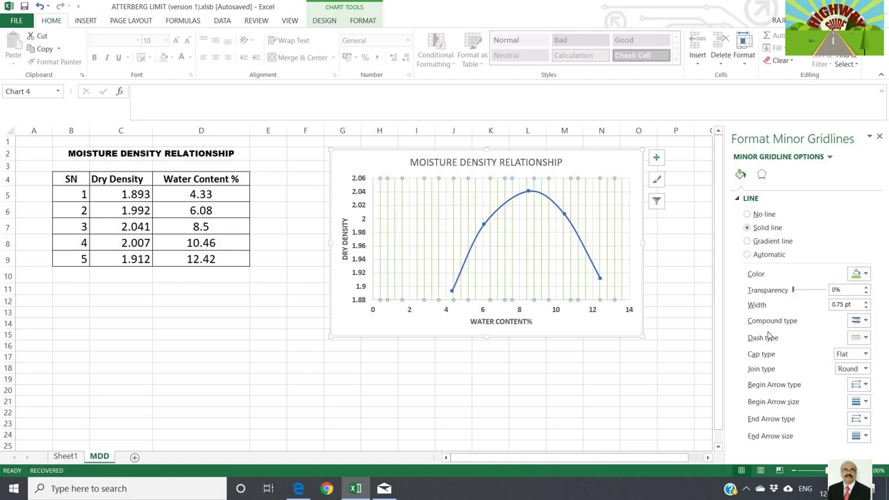
pyautogui.click(519, 311)
pyautogui.rightClick(519, 311)
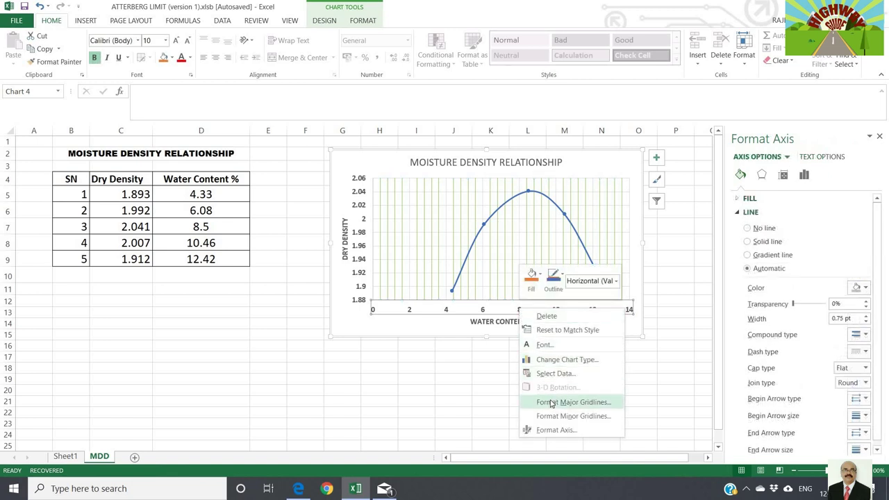
pyautogui.click(552, 403)
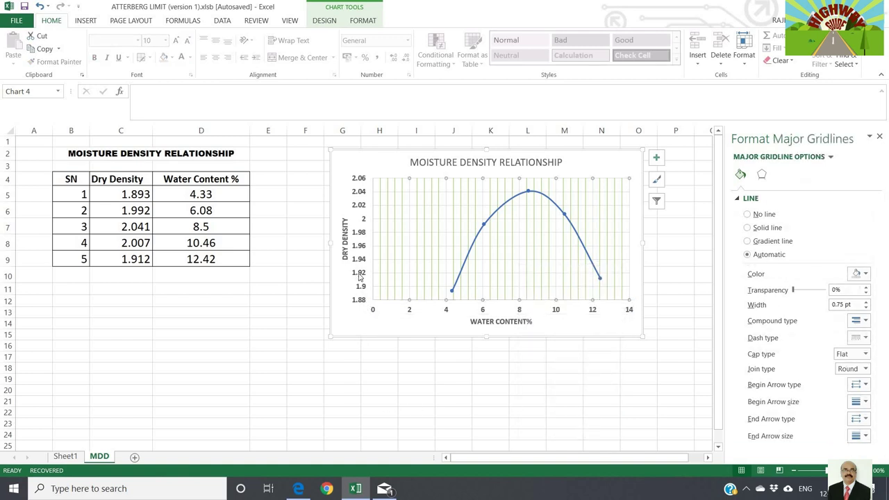
# Add minor horizontal gridlines and colour them solid green.
pyautogui.click(360, 274)
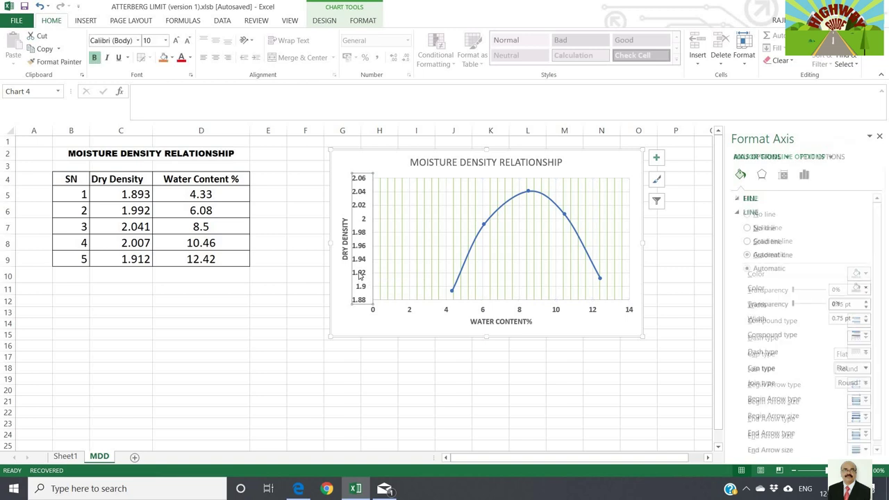
pyautogui.rightClick(360, 274)
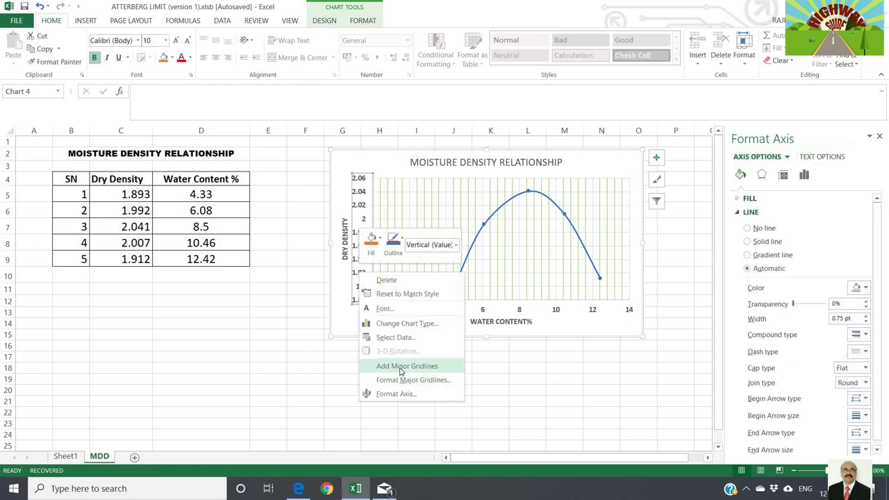
pyautogui.click(359, 280)
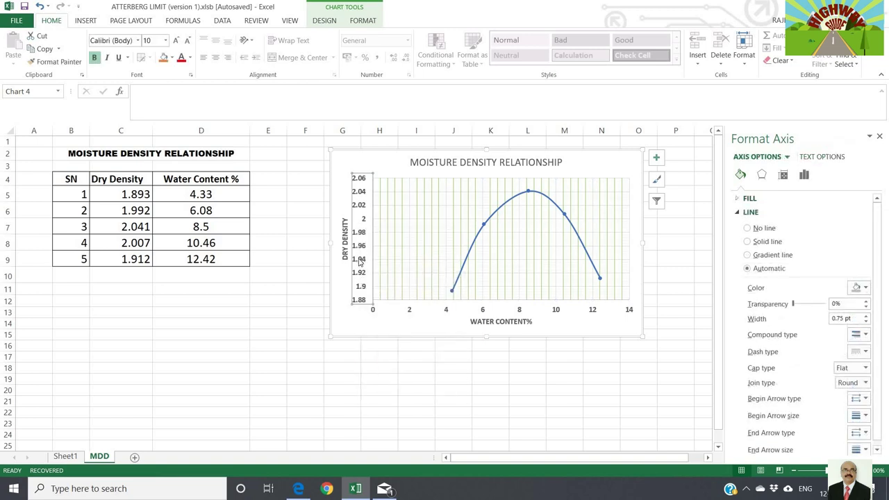
pyautogui.rightClick(360, 262)
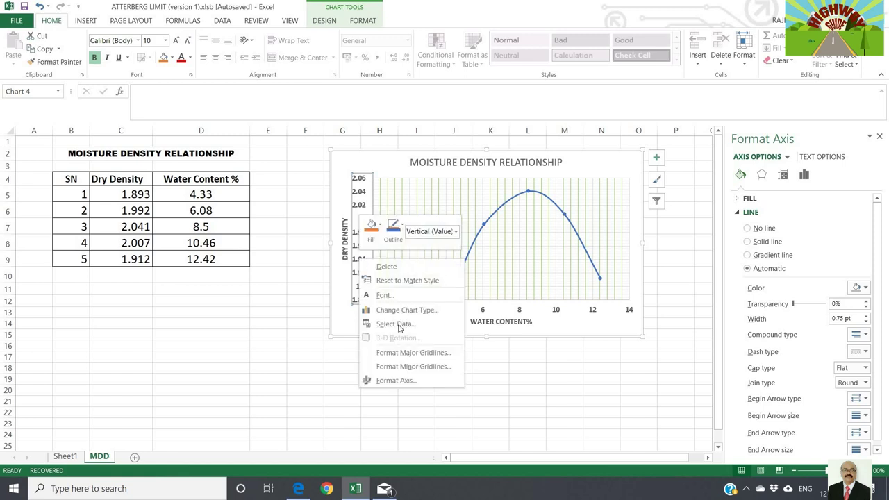
pyautogui.click(401, 369)
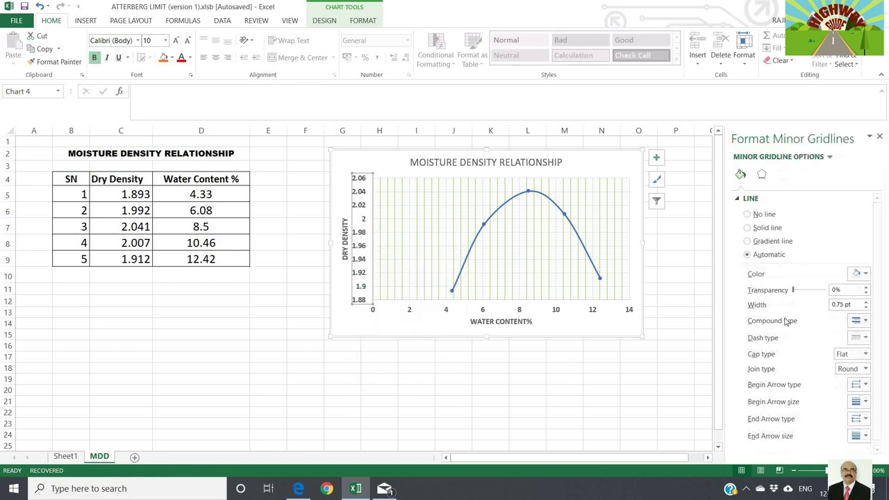
pyautogui.click(867, 275)
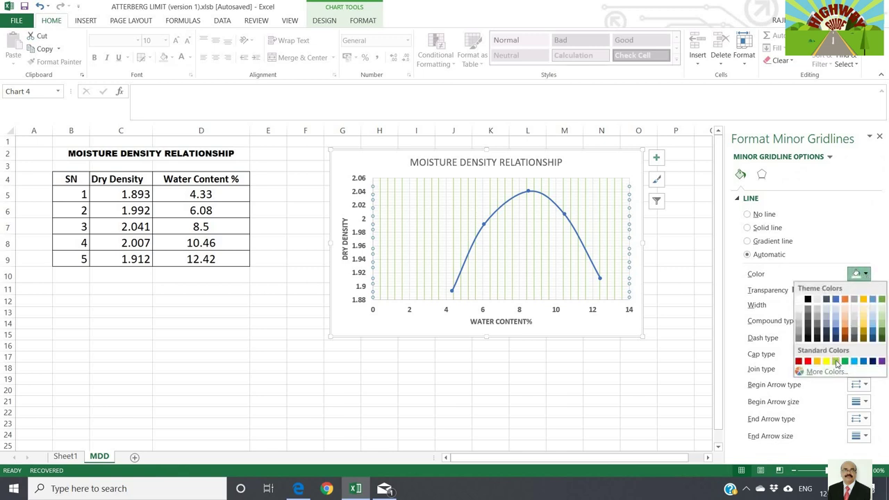
pyautogui.click(836, 361)
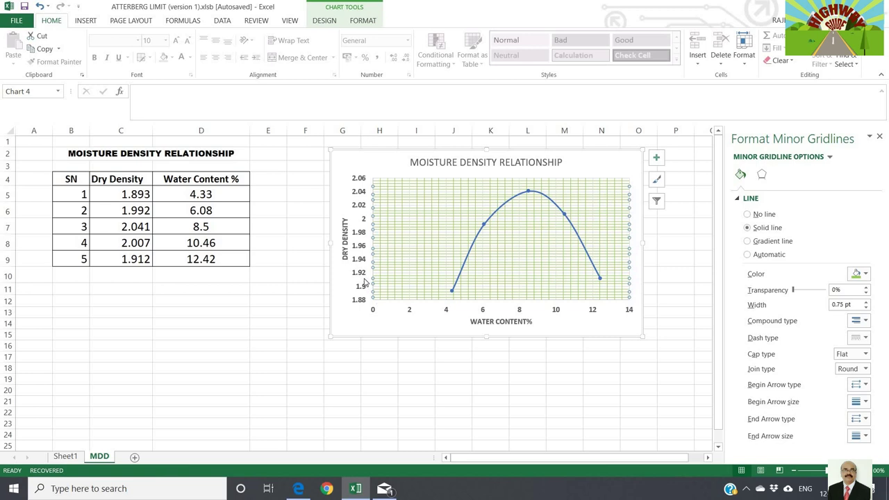
# Colour the major gridlines solid green.
pyautogui.click(359, 276)
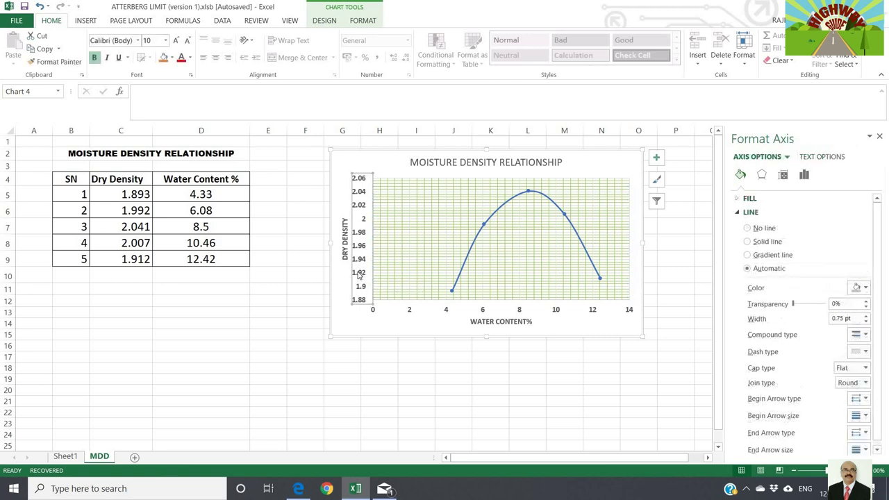
pyautogui.rightClick(359, 276)
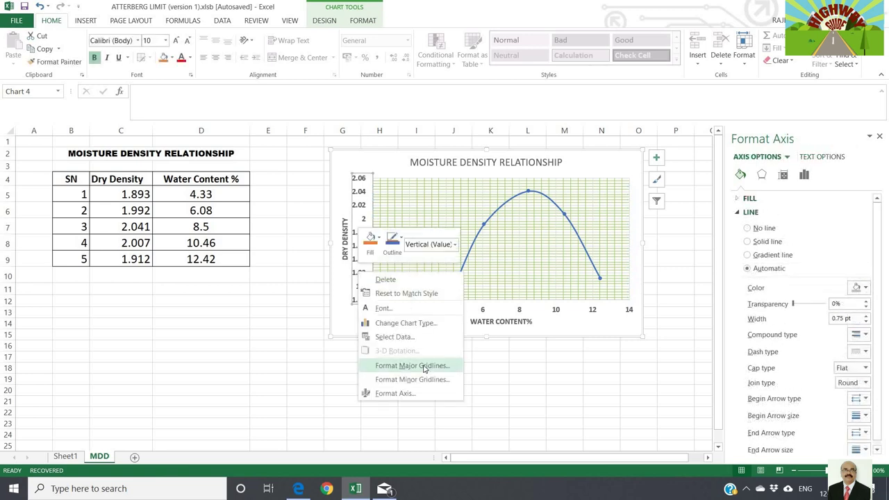
pyautogui.click(425, 367)
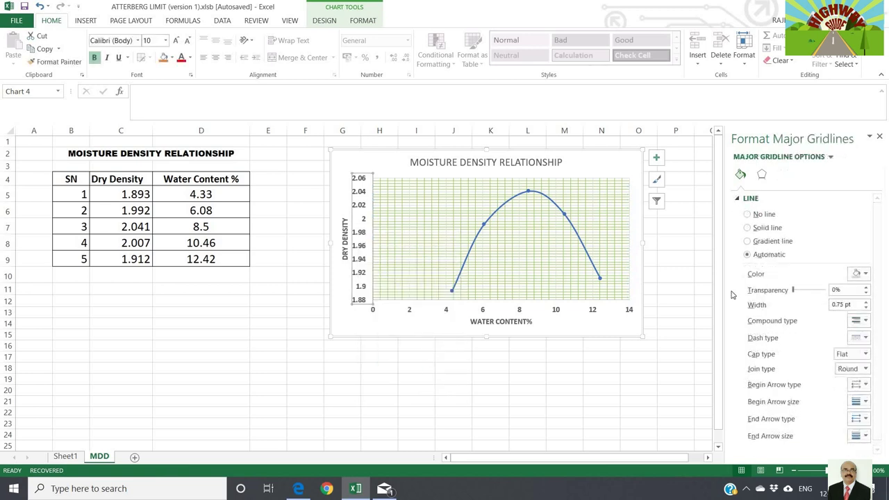
pyautogui.click(866, 276)
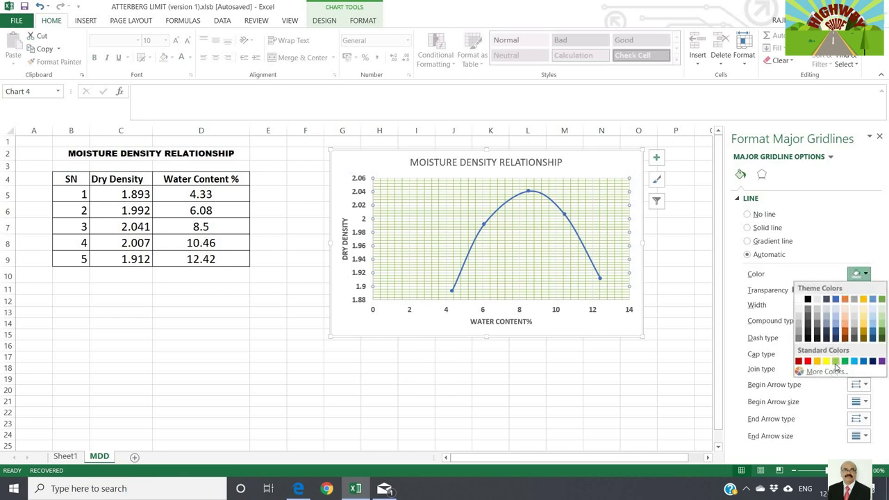
pyautogui.click(837, 361)
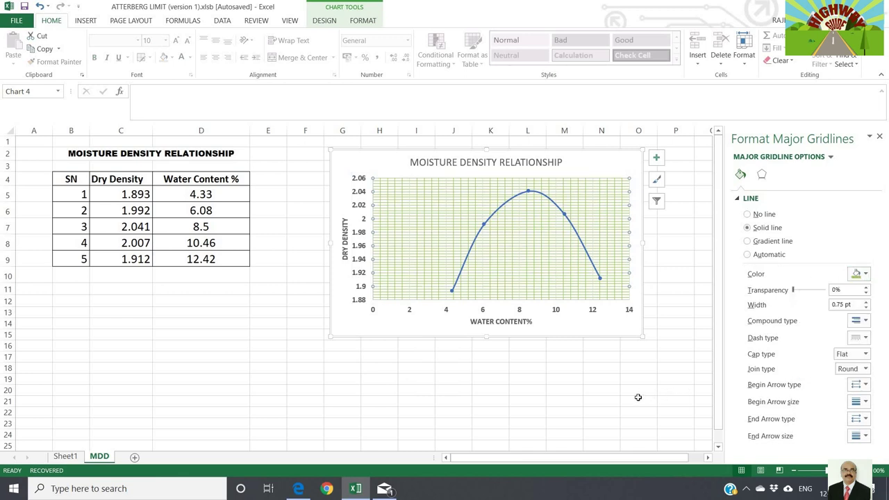
pyautogui.click(638, 400)
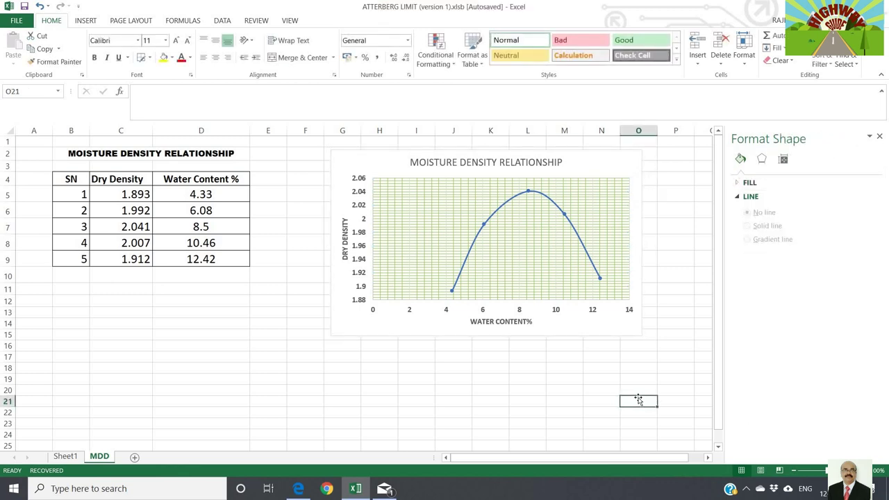
# Set the water content axis to run from 0 to 14.
pyautogui.click(520, 310)
pyautogui.rightClick(520, 310)
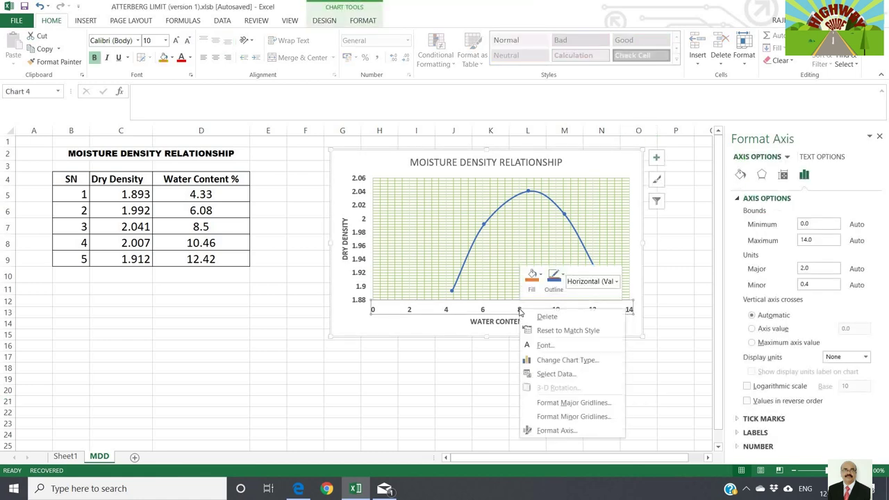
pyautogui.click(560, 430)
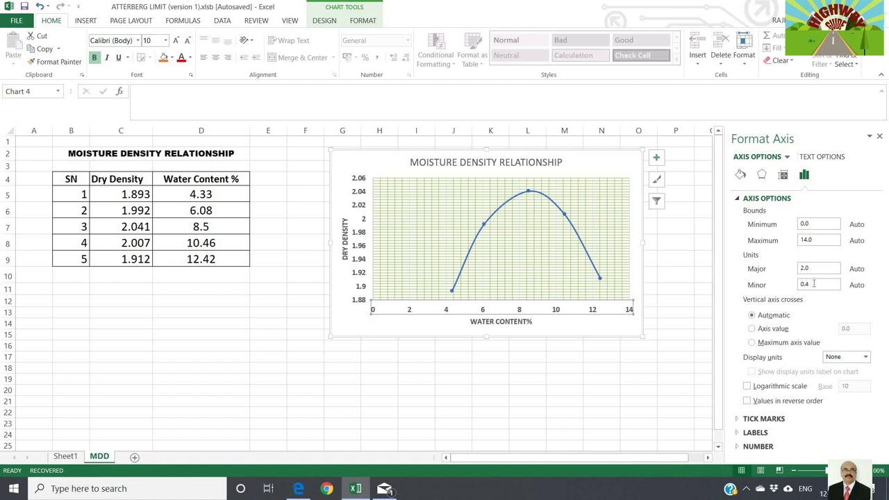
pyautogui.click(812, 284)
pyautogui.click(577, 377)
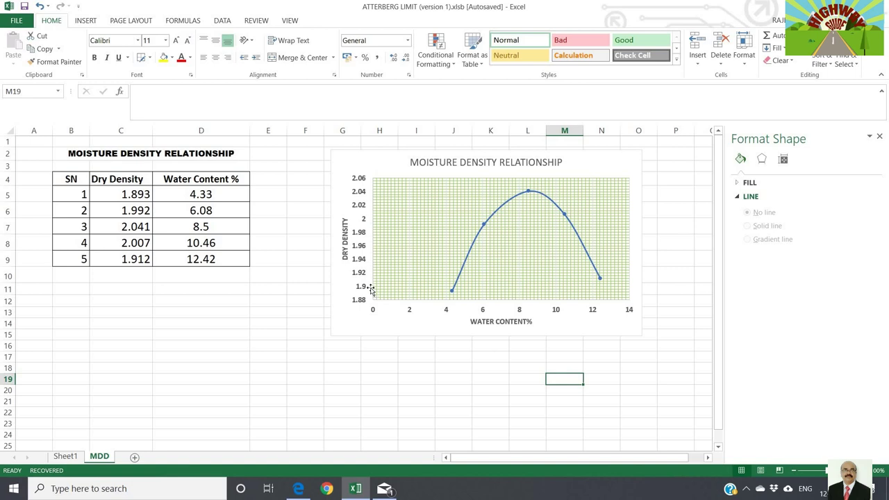
# Set the dry density axis minimum to 1.8 so it spans 1.8 to 2.1.
pyautogui.click(361, 290)
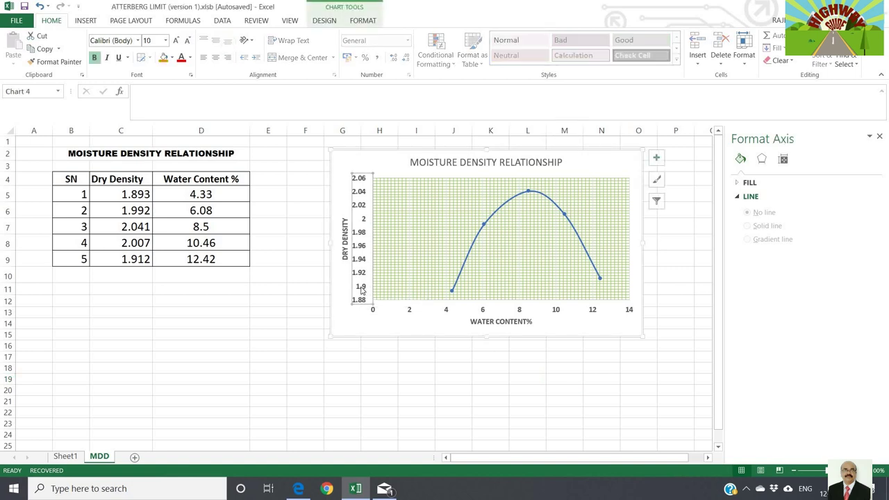
pyautogui.rightClick(361, 290)
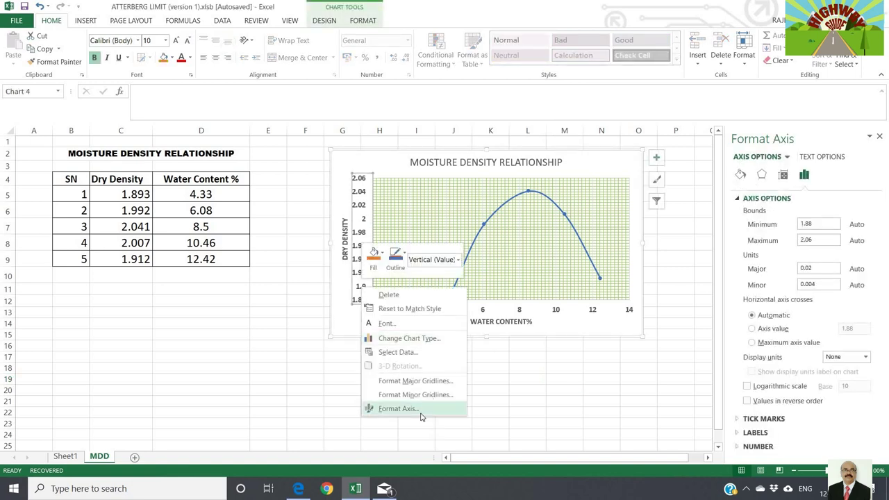
pyautogui.click(418, 409)
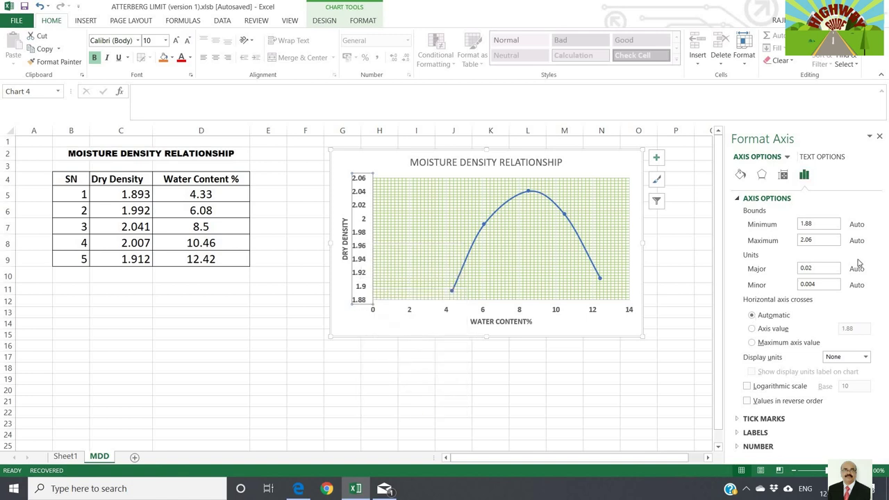
pyautogui.click(815, 223)
pyautogui.click(572, 409)
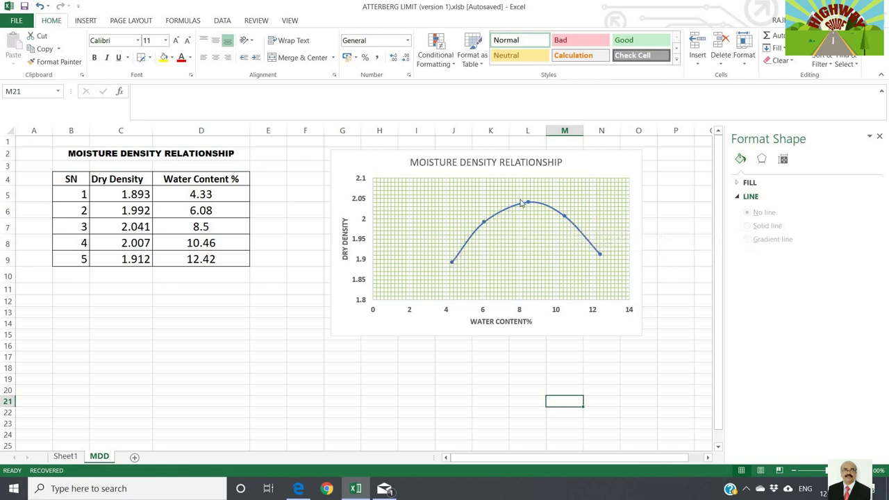
pyautogui.click(563, 214)
# Add an order-2 polynomial trendline showing its equation y = -0.0084x² + 0.1435x + 1.4305.
pyautogui.rightClick(563, 215)
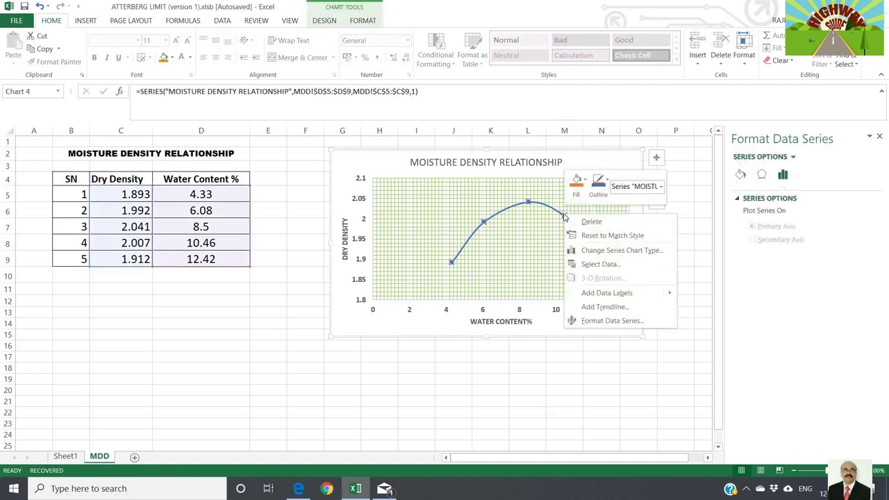
pyautogui.click(588, 308)
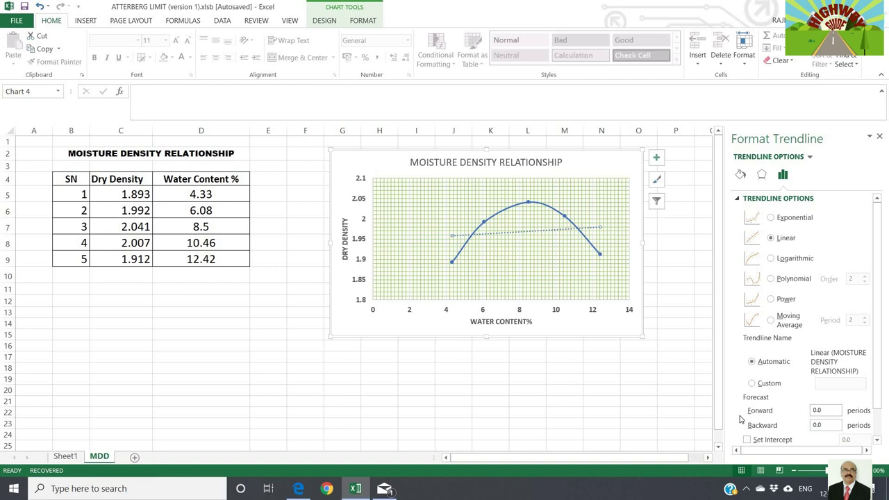
pyautogui.click(771, 279)
pyautogui.moveTo(882, 377); pyautogui.dragTo(877, 413)
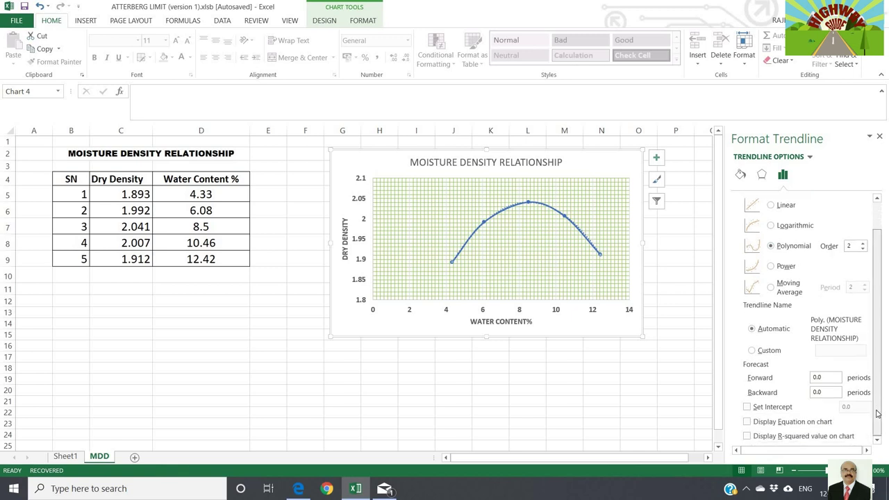
pyautogui.click(748, 422)
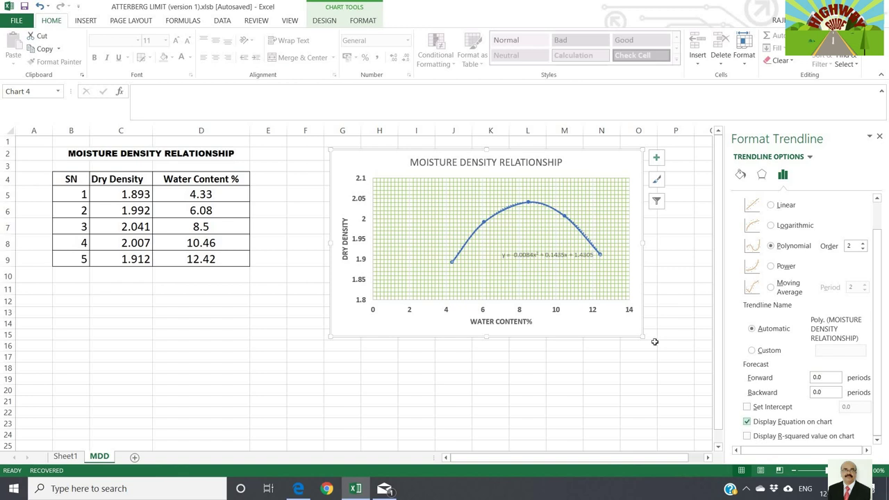
pyautogui.click(515, 256)
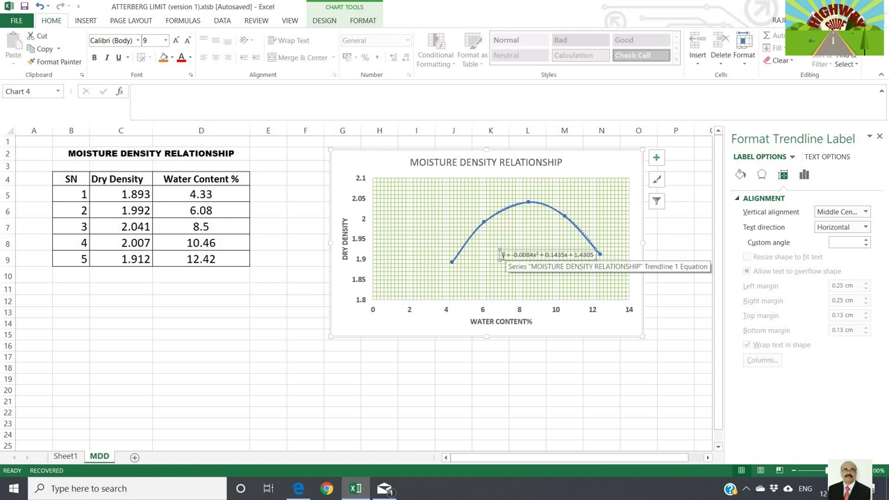
# Make the trendline equation text bold at 14 point.
pyautogui.moveTo(501, 254); pyautogui.dragTo(616, 255)
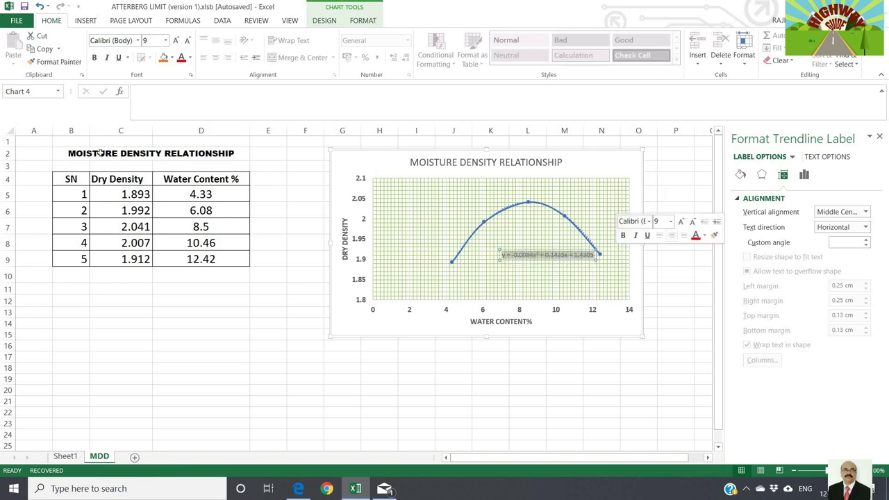
pyautogui.click(95, 57)
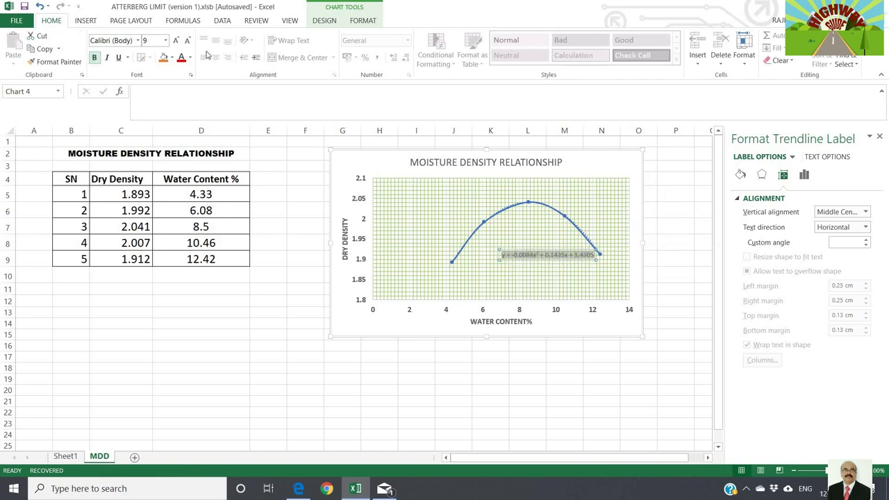
pyautogui.click(176, 41)
pyautogui.click(176, 40)
pyautogui.click(176, 40)
pyautogui.click(176, 40)
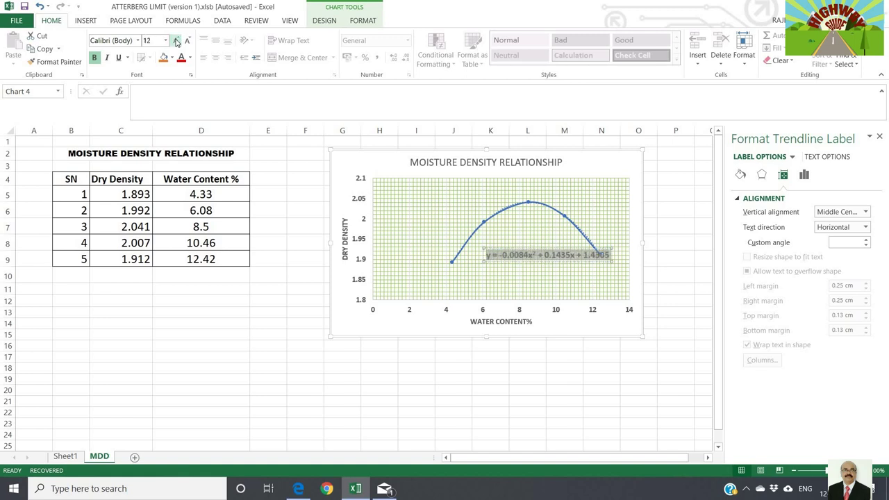
pyautogui.click(176, 41)
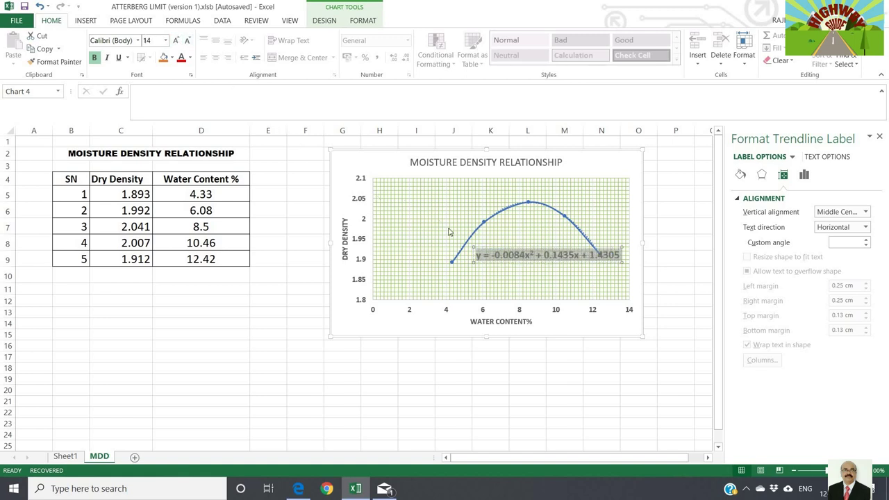
# Move the equation label just below the MOISTURE DENSITY RELATIONSHIP title.
pyautogui.click(532, 284)
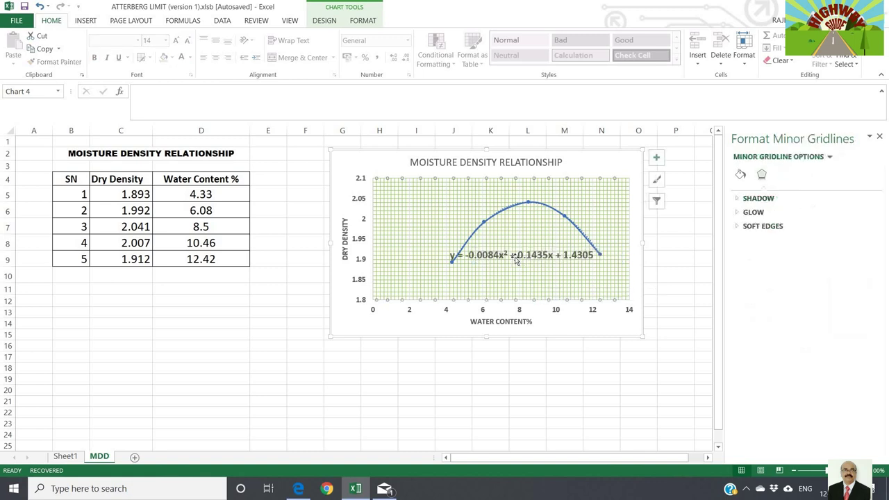
pyautogui.click(515, 257)
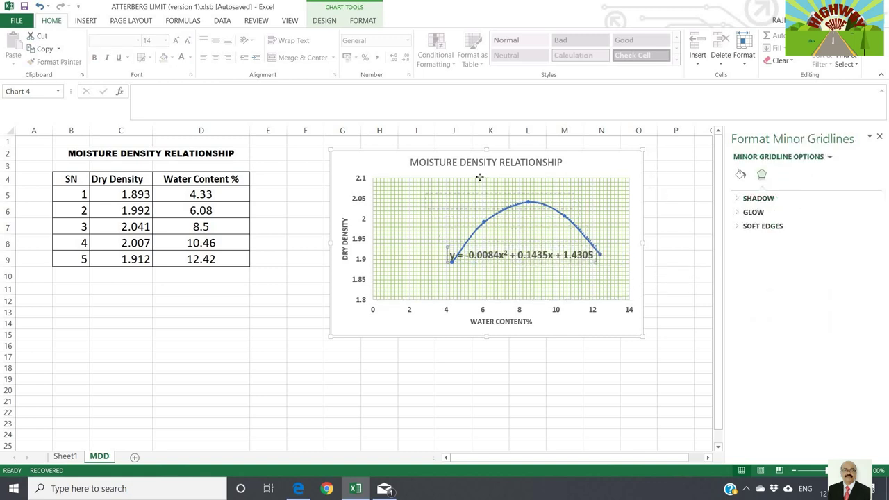
pyautogui.moveTo(480, 175); pyautogui.dragTo(481, 173)
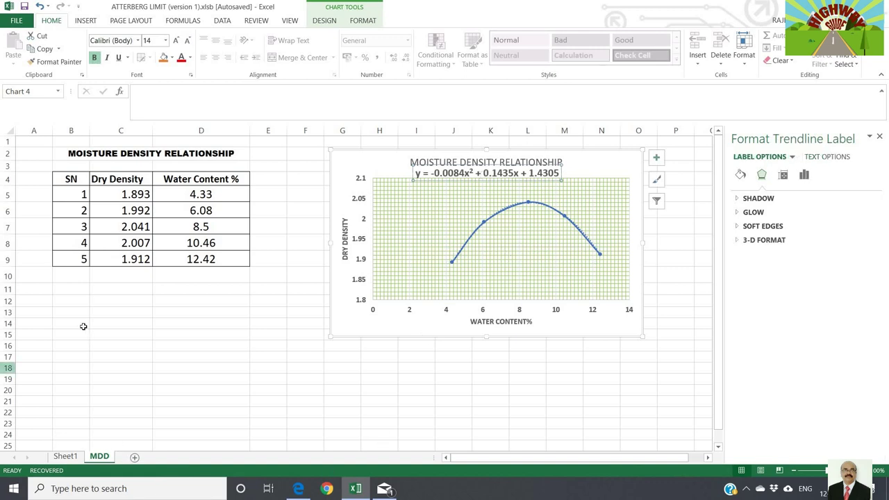
pyautogui.click(84, 20)
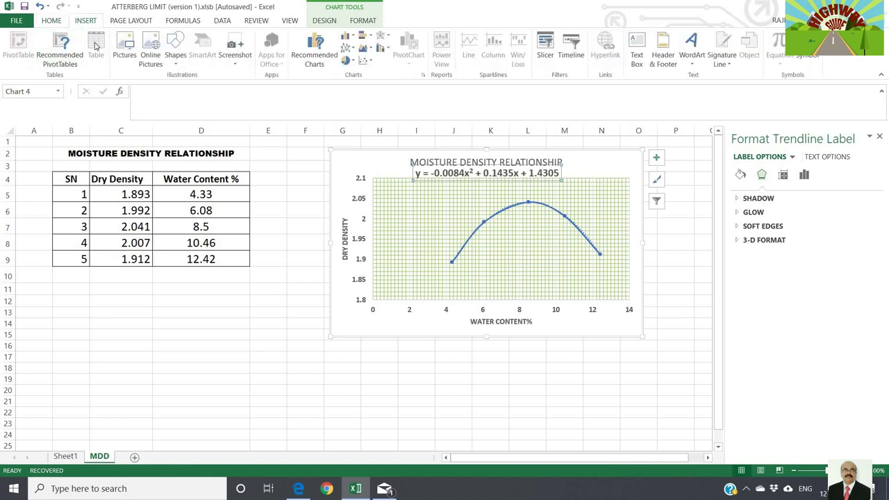
# Draw a border grid over cells B11:C14 beneath the data table.
pyautogui.click(51, 20)
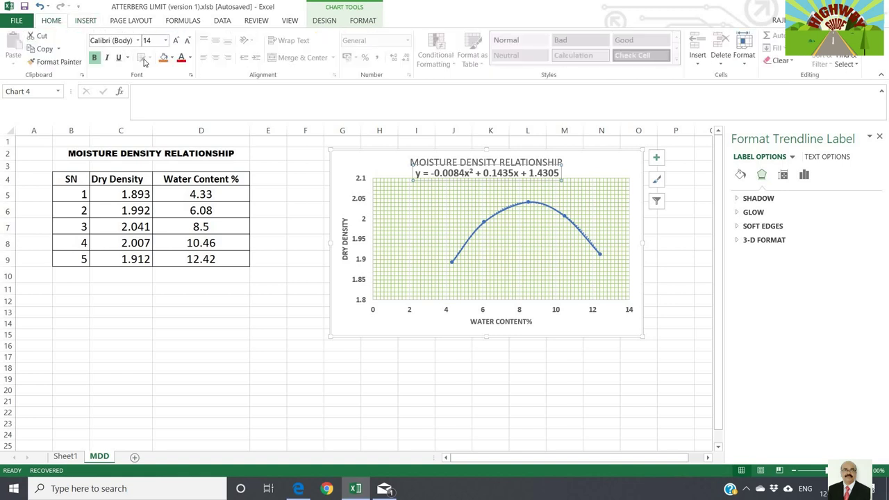
pyautogui.click(65, 288)
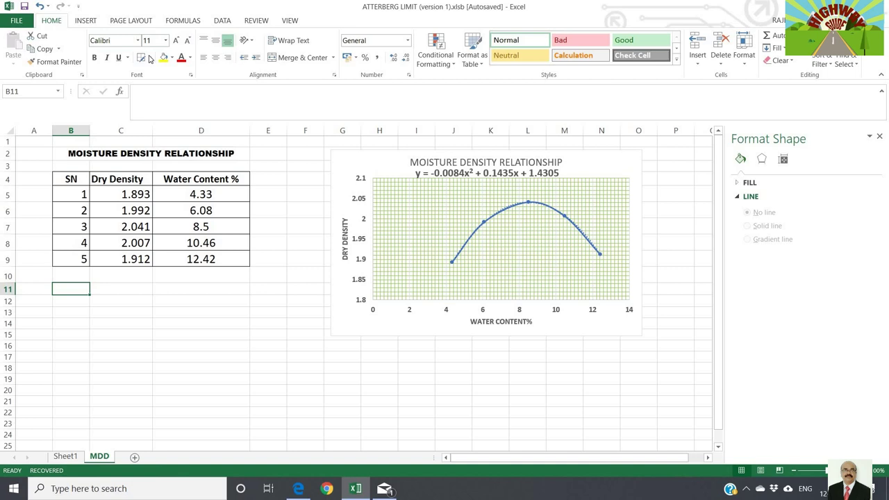
pyautogui.click(149, 58)
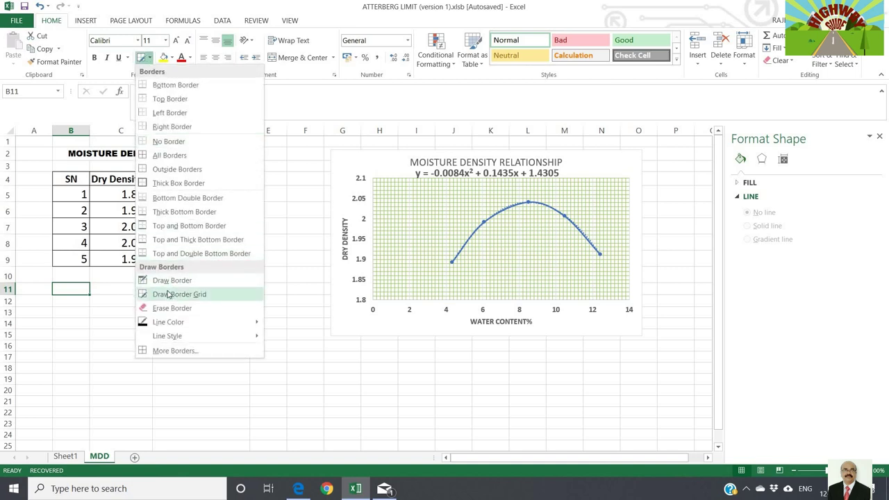
pyautogui.click(169, 294)
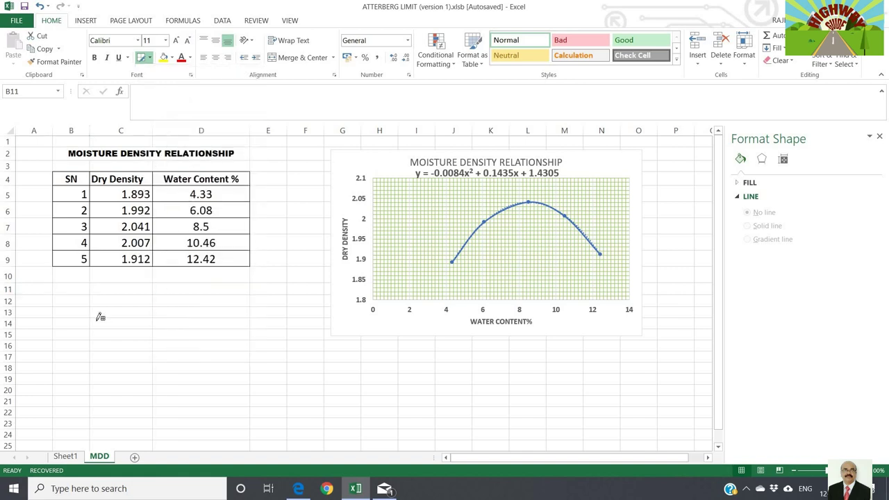
pyautogui.moveTo(53, 282)
pyautogui.mouseDown()
pyautogui.moveTo(90, 314)
pyautogui.moveTo(205, 299)
pyautogui.mouseUp()
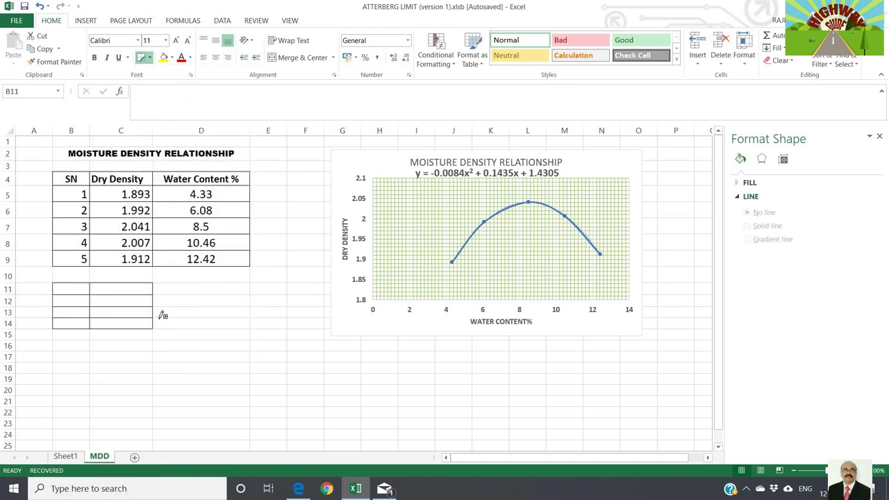
# Copy the SN, Dry Density and Water Content % header row from B4:D4 into row 11.
pyautogui.press('Escape')
pyautogui.click(185, 289)
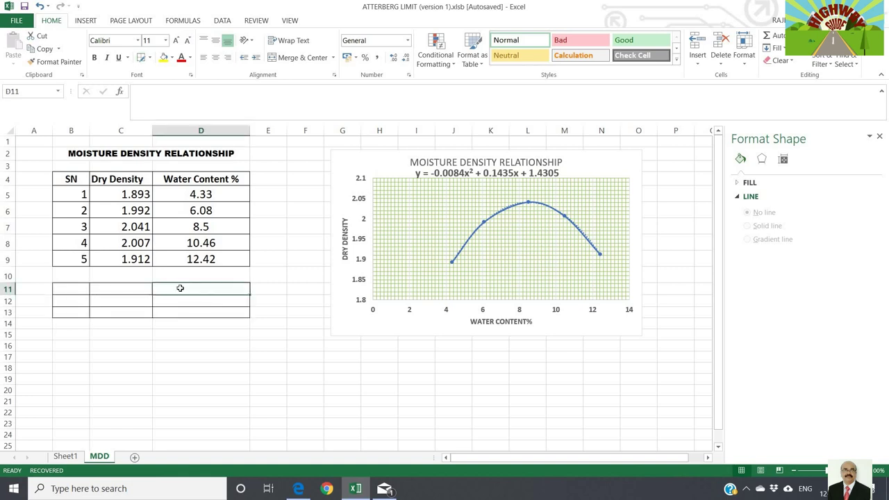
pyautogui.click(64, 178)
pyautogui.moveTo(200, 179); pyautogui.dragTo(206, 179)
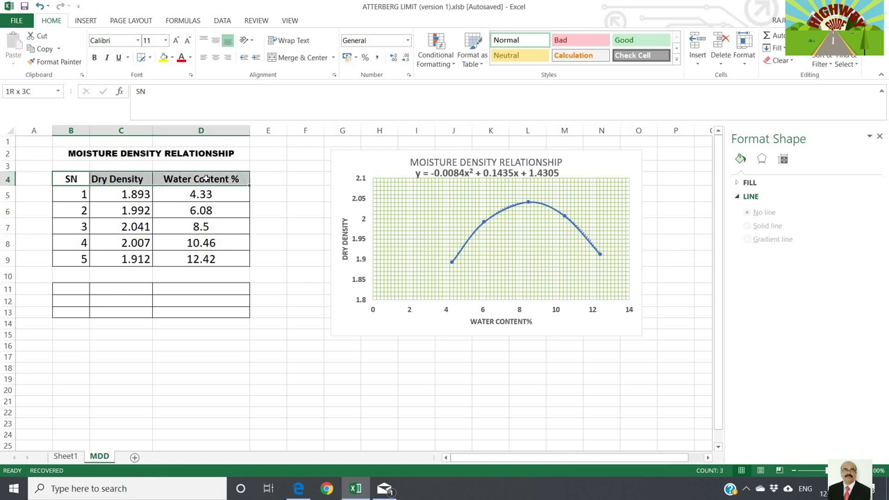
pyautogui.hotkey('ctrl', 'c')
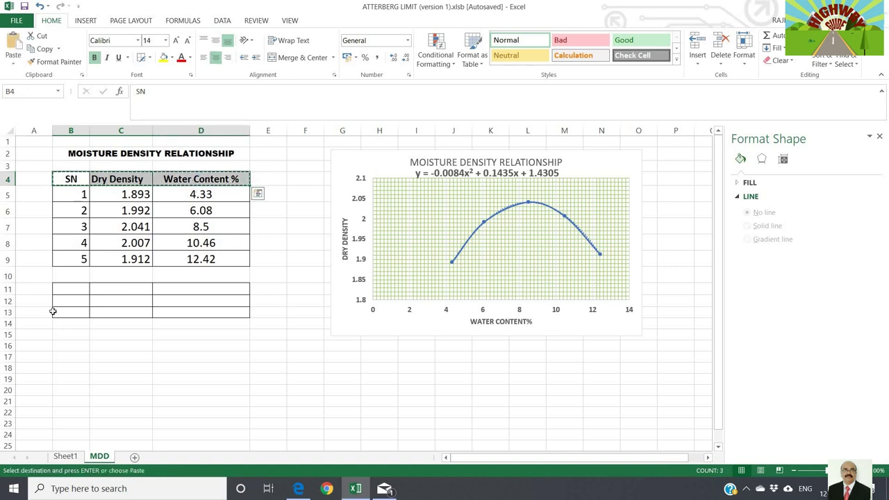
pyautogui.click(60, 287)
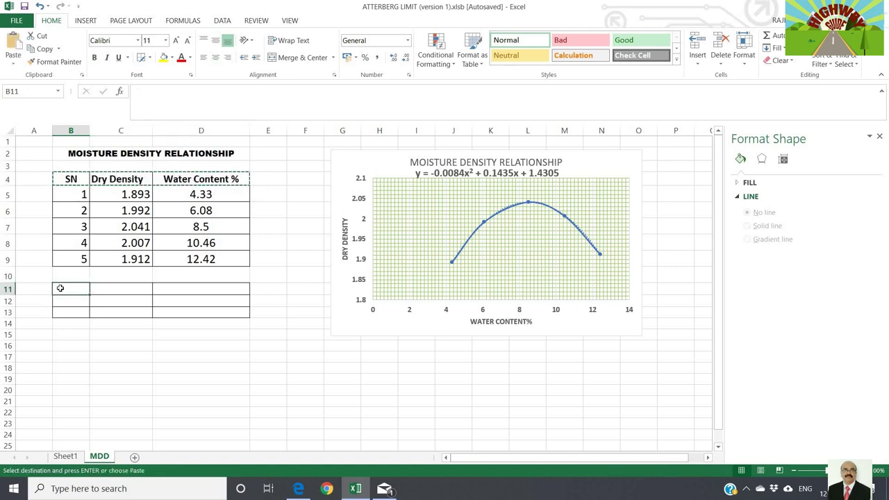
pyautogui.hotkey('ctrl', 'v')
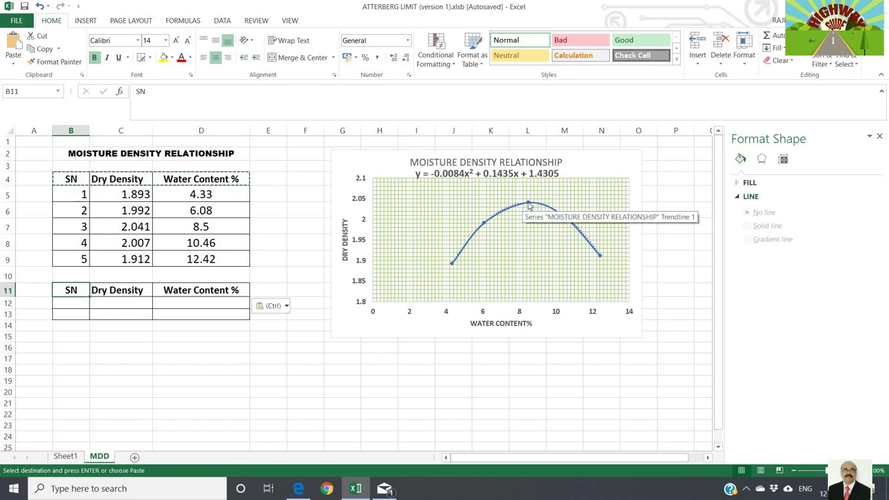
# Enter water contents 8 in D12 and 9 in D13.
pyautogui.click(216, 302)
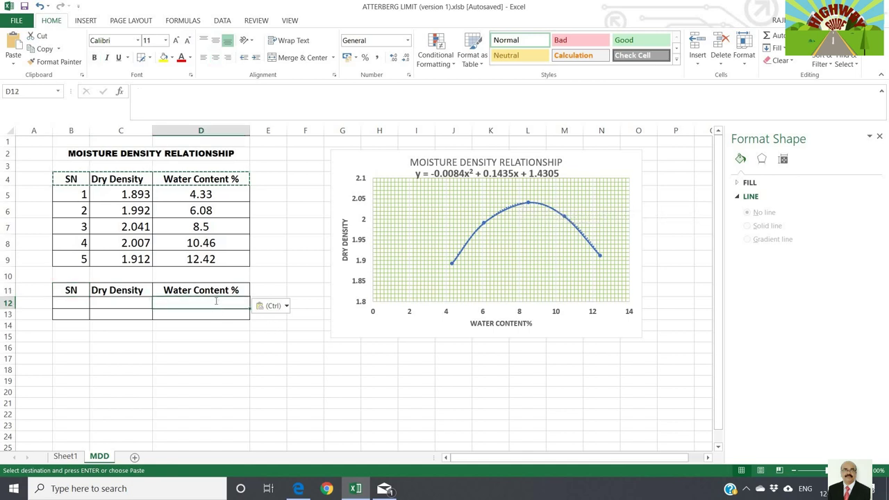
pyautogui.write('8')
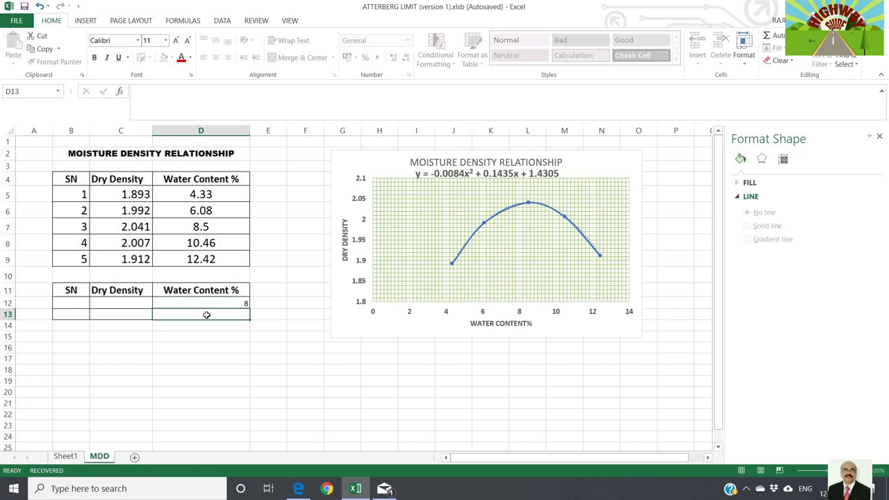
pyautogui.press('Return')
pyautogui.write('9')
# Make the 8 and 9 in D12:D13 bold at font size 12.
pyautogui.click(231, 301)
pyautogui.click(95, 57)
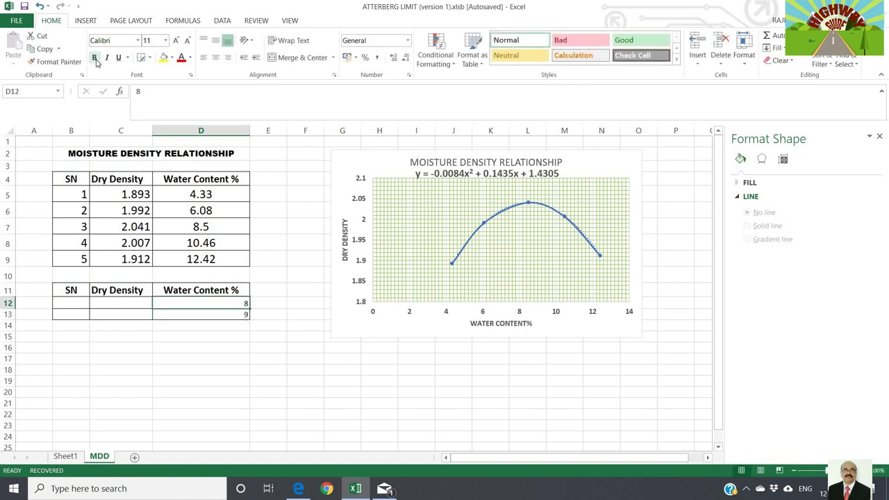
pyautogui.click(243, 315)
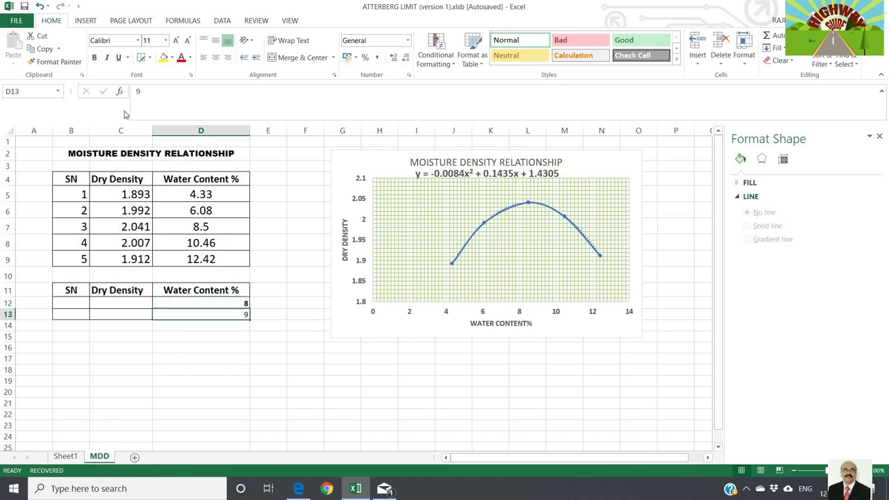
pyautogui.click(95, 59)
pyautogui.click(176, 42)
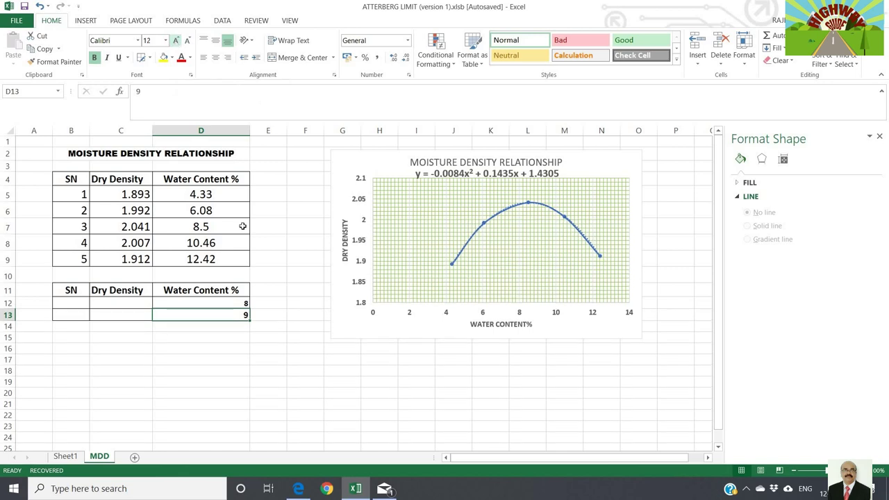
pyautogui.click(242, 303)
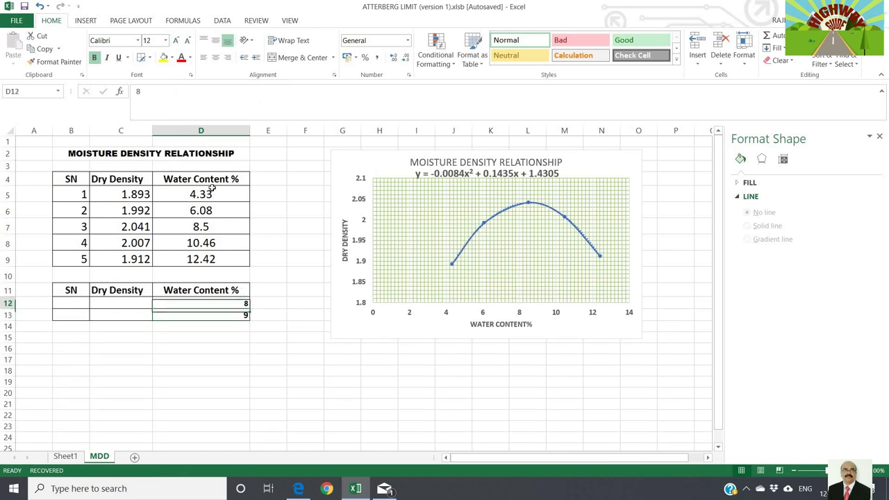
pyautogui.click(176, 41)
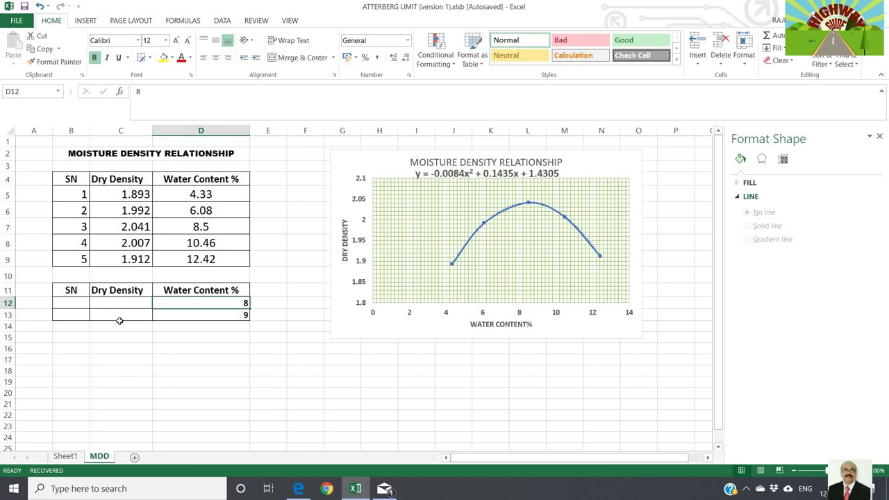
pyautogui.click(112, 303)
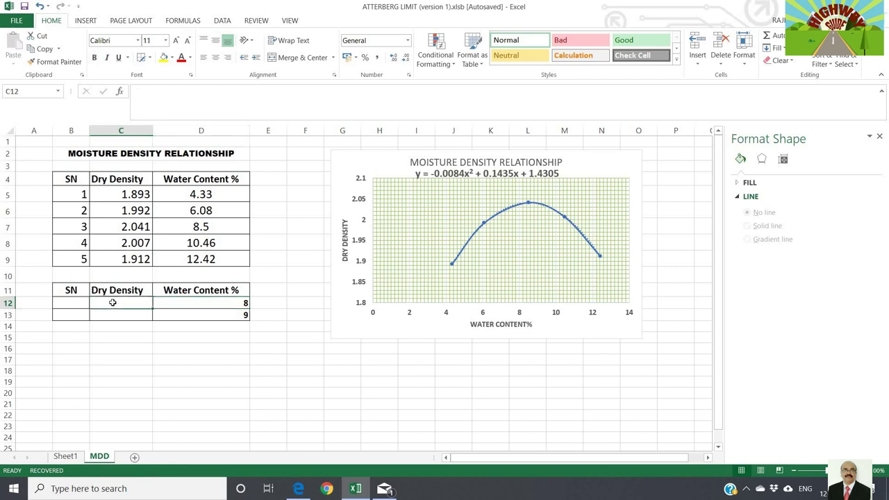
# Enter =-0.0084*64+0.1435*8+1.4305 in C12 for dry density at 8% water.
pyautogui.write('=')
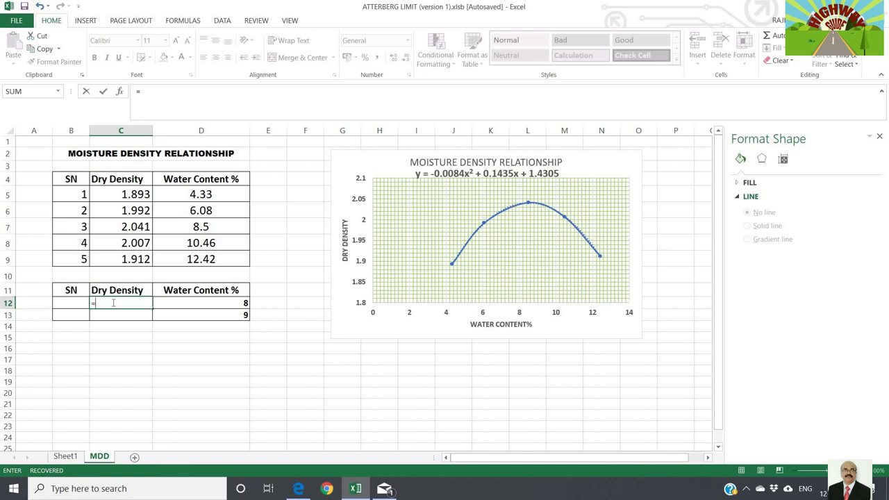
pyautogui.write('=0')
pyautogui.press('BackSpace')
pyautogui.press('BackSpace')
pyautogui.press('BackSpace')
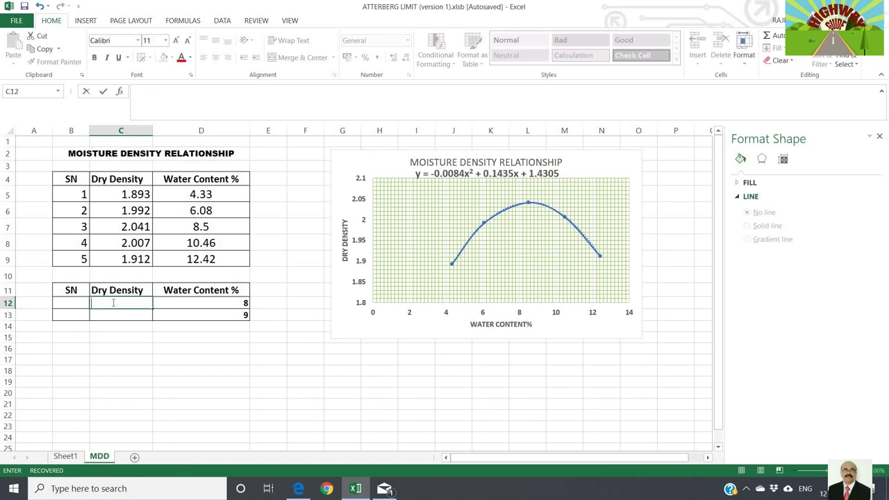
pyautogui.write('=')
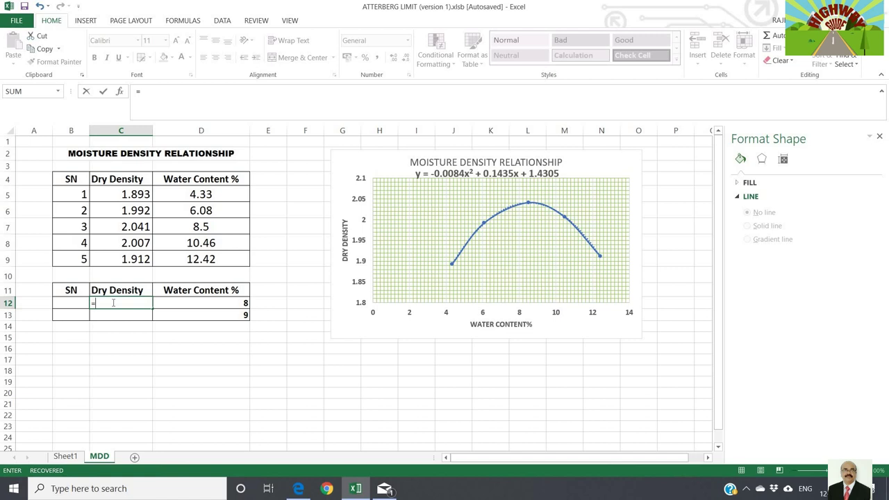
pyautogui.write('-')
pyautogui.write('0.008')
pyautogui.write('4*')
pyautogui.write('64')
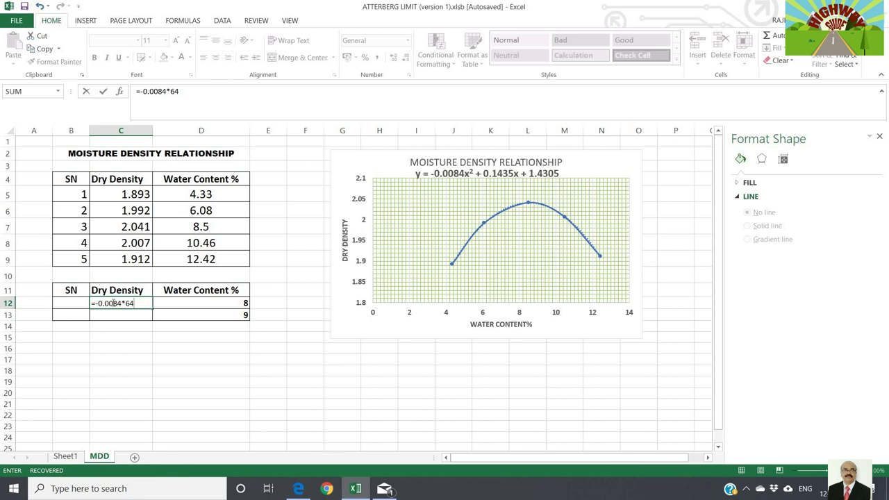
pyautogui.write('+')
pyautogui.write('0.14')
pyautogui.write('35')
pyautogui.write('*')
pyautogui.write('8')
pyautogui.write('+1.')
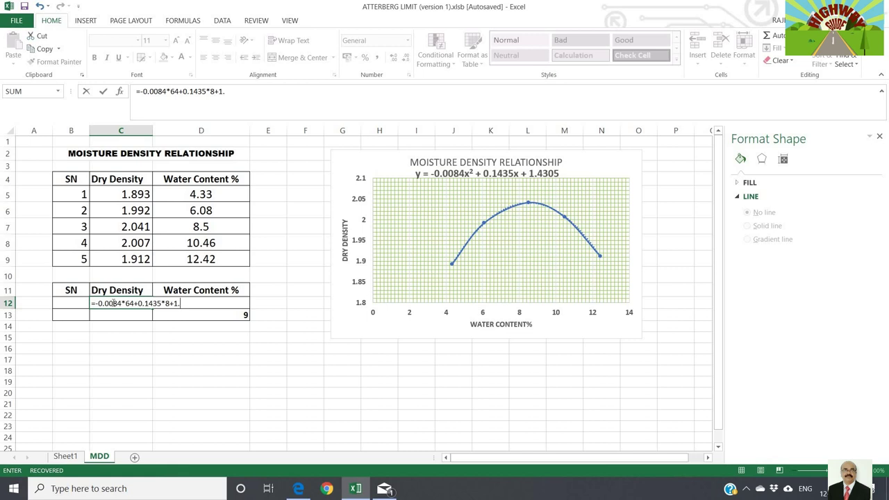
pyautogui.write('430')
pyautogui.write('5')
pyautogui.press('Return')
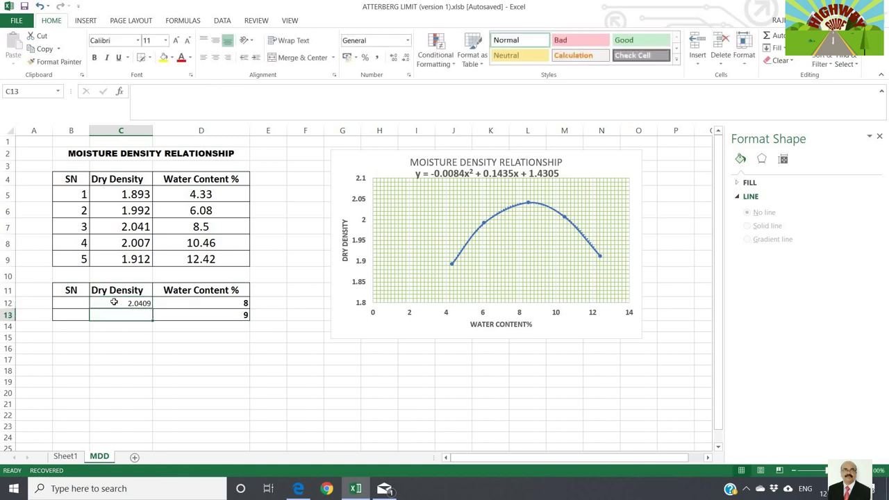
# Make the 2.0409 result bold at size 12 and fill it down to C13.
pyautogui.click(131, 302)
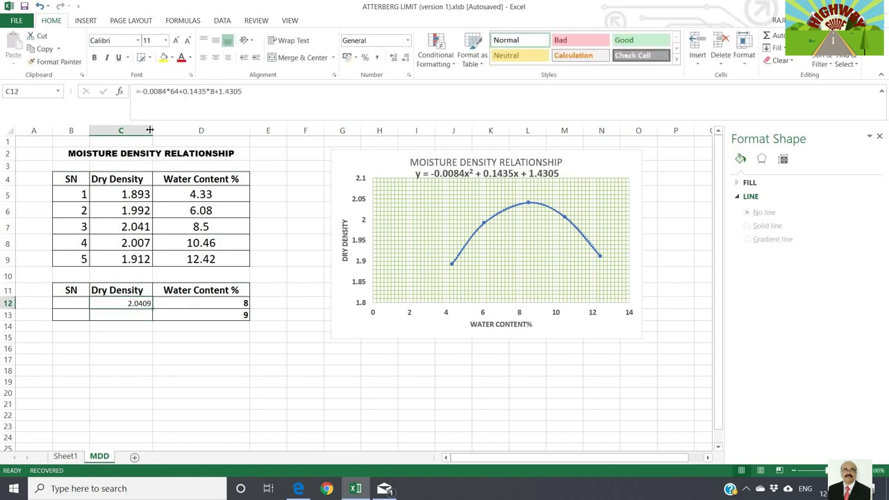
pyautogui.click(94, 58)
pyautogui.click(177, 41)
pyautogui.moveTo(151, 308); pyautogui.dragTo(145, 316)
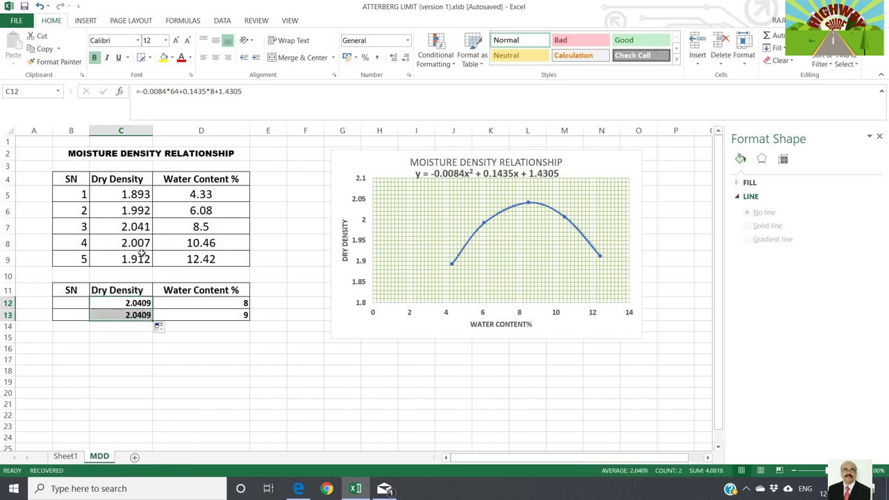
pyautogui.click(137, 316)
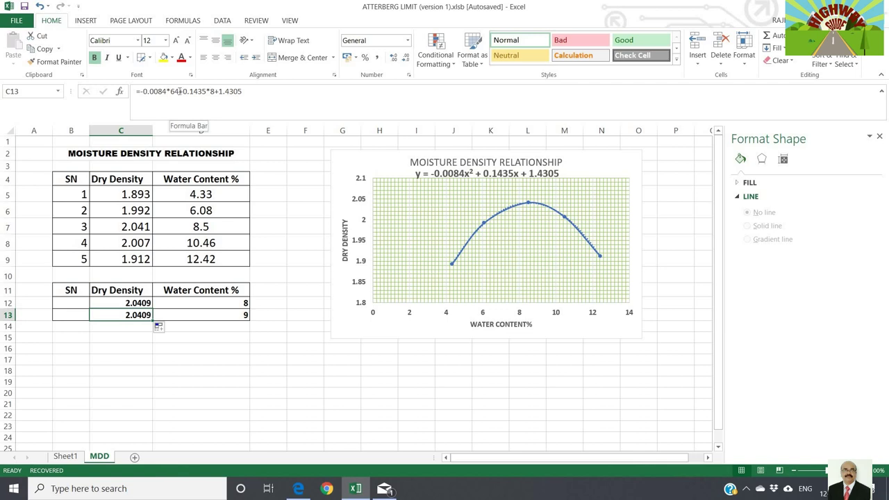
# Change C13's formula to =-0.0084*81+0.1435*9+1.4305, giving 2.0416 for 9% water.
pyautogui.click(179, 91)
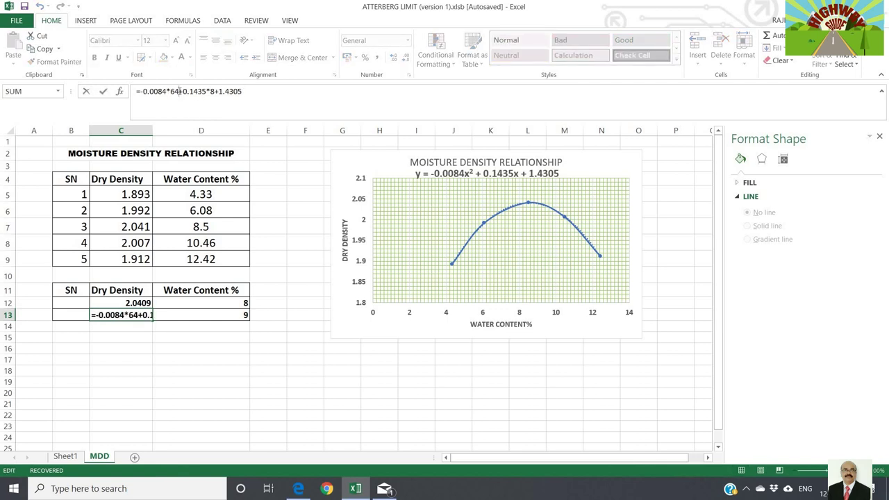
pyautogui.press('BackSpace')
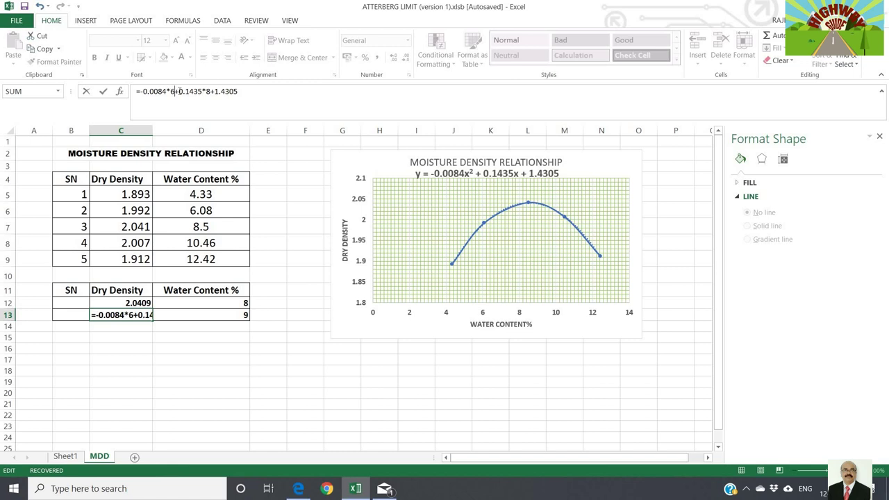
pyautogui.press('BackSpace')
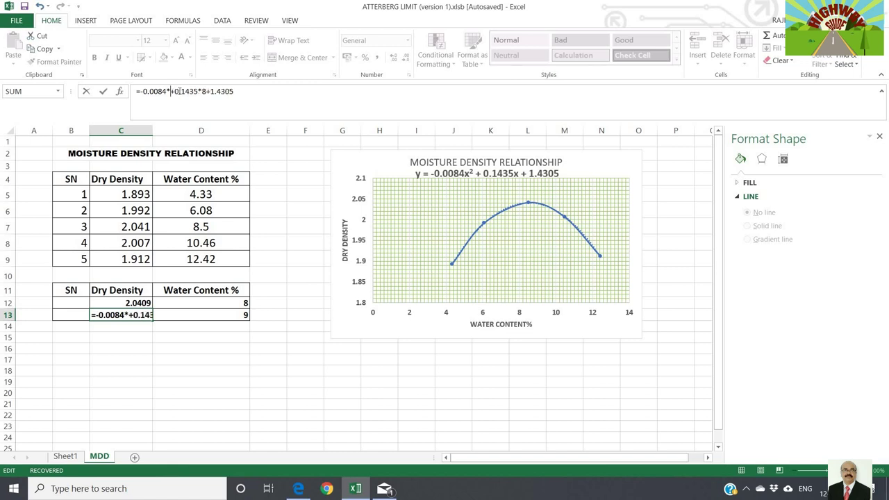
pyautogui.write('81')
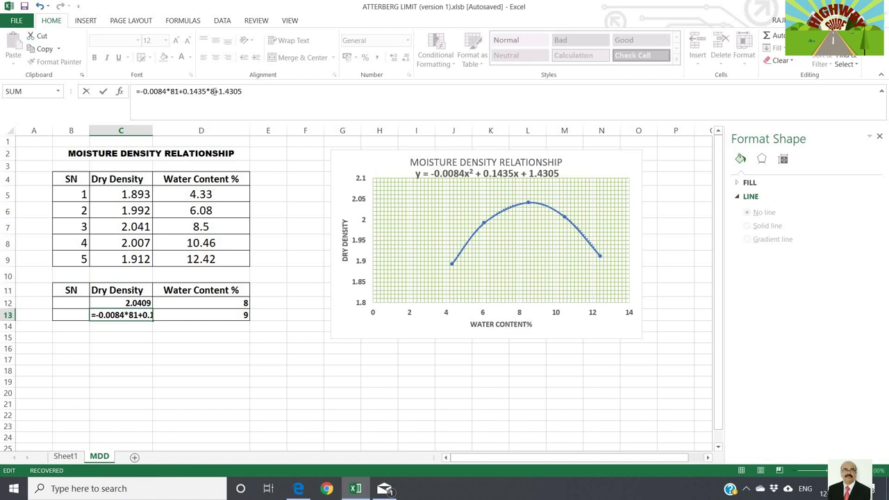
pyautogui.press('BackSpace')
pyautogui.write('9')
pyautogui.press('Return')
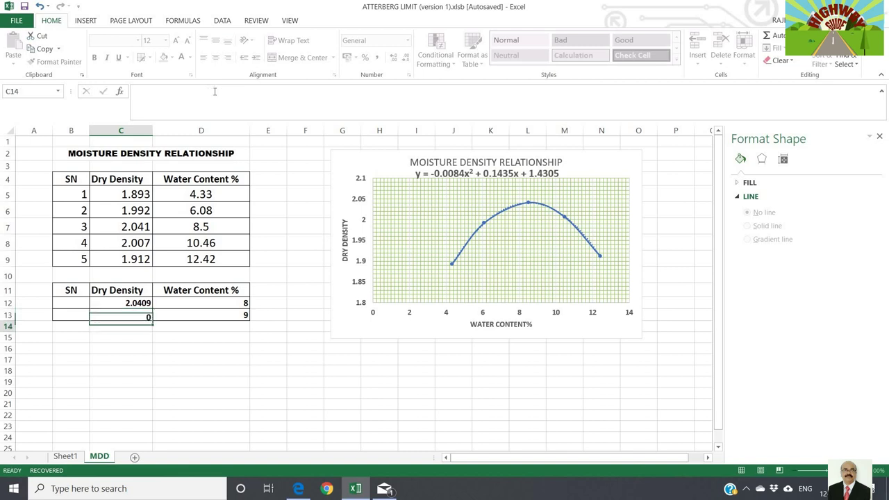
pyautogui.click(199, 368)
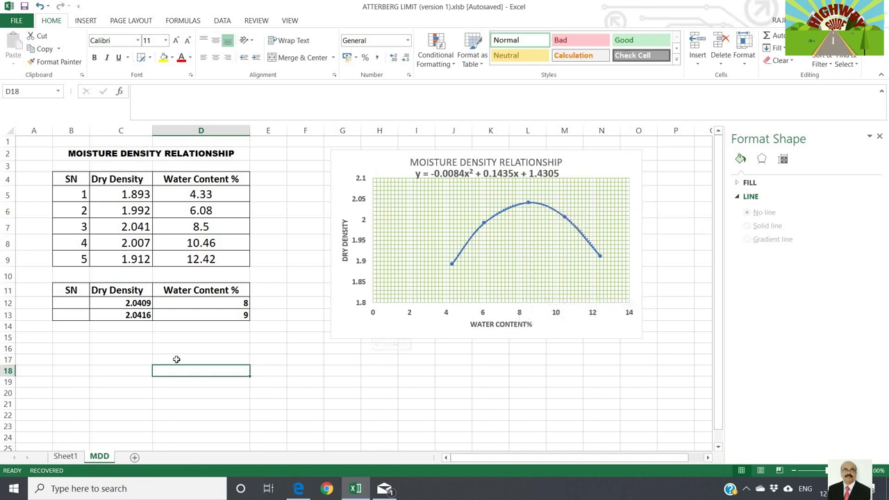
pyautogui.click(96, 338)
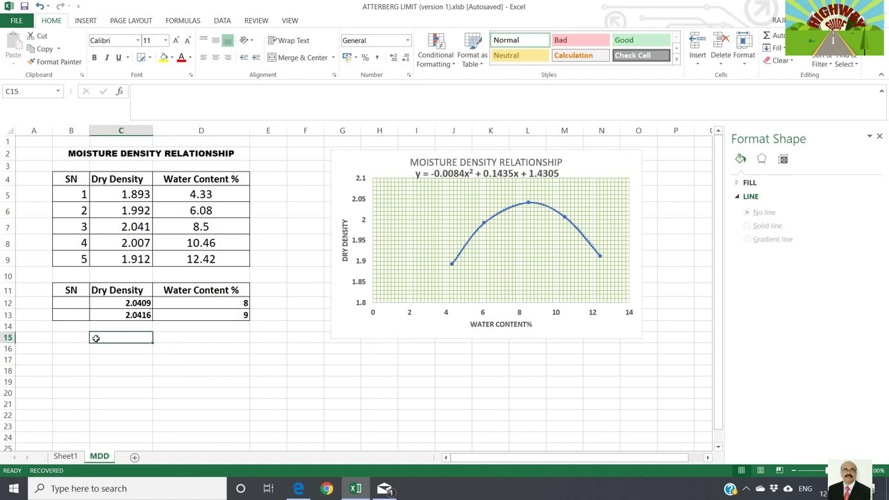
# Type labels MDD in C15 and OMC in C16, with 8.6 % in D16.
pyautogui.write('MDD')
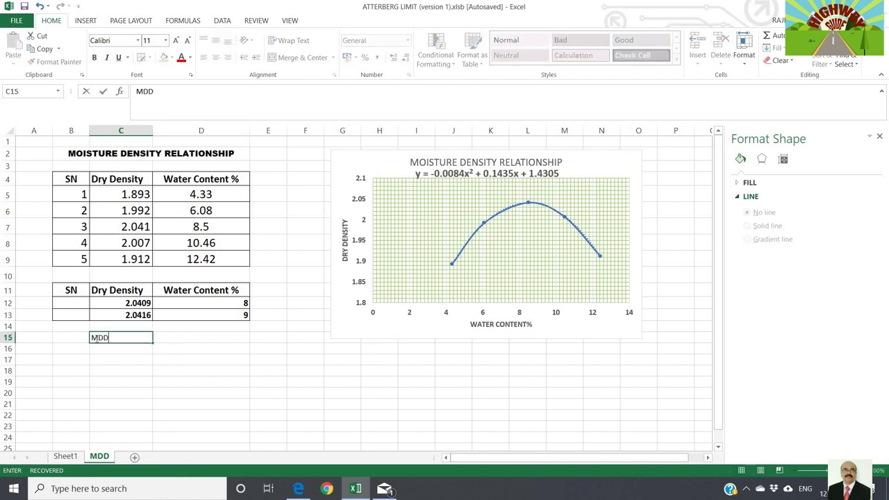
pyautogui.press('Return')
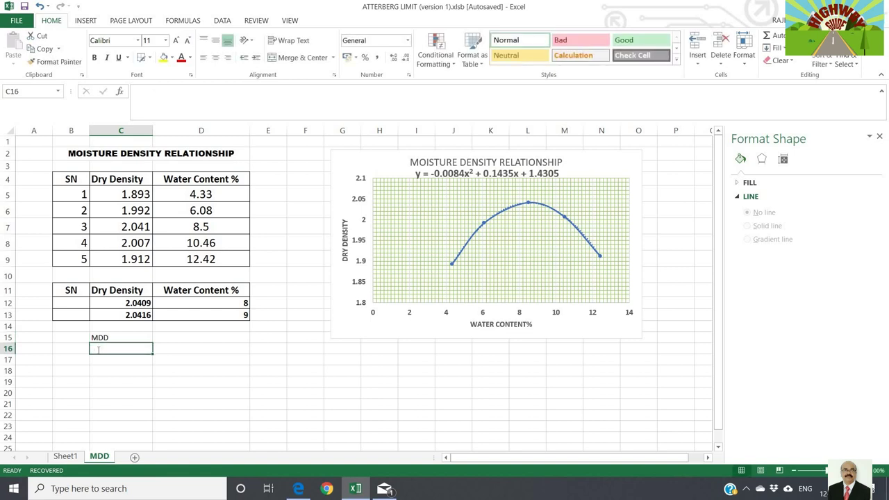
pyautogui.write('OMC')
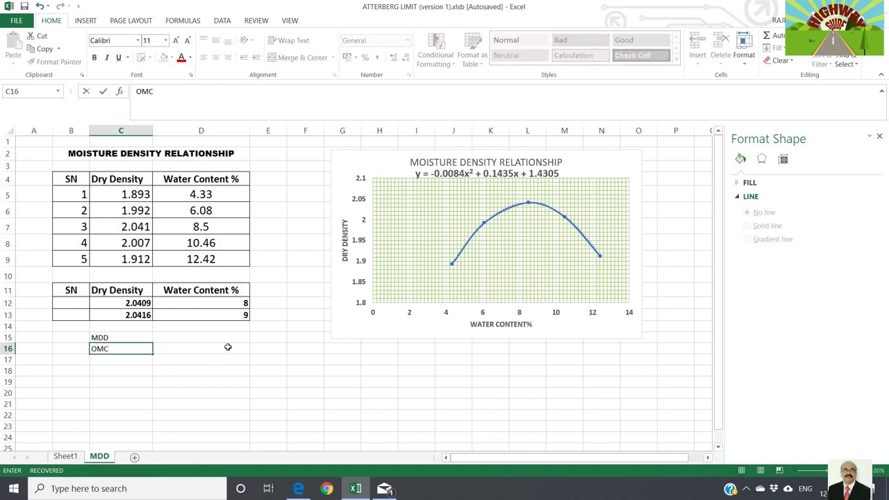
pyautogui.click(227, 346)
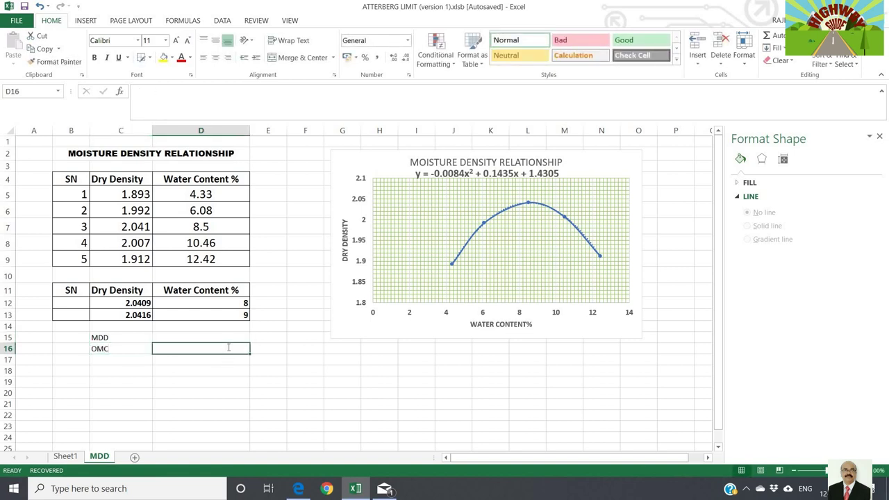
pyautogui.write('8.6')
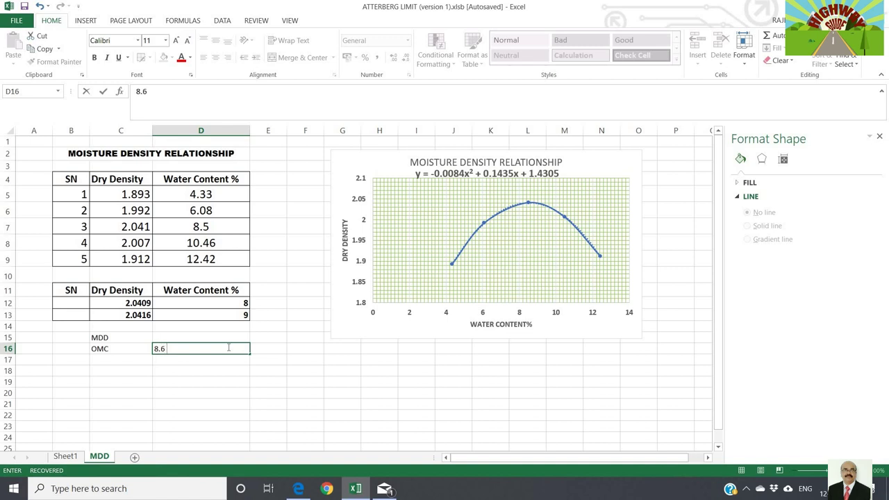
pyautogui.write(' %')
# Make the MDD and OMC block C15:D16 bold at font size 12.
pyautogui.moveTo(124, 338); pyautogui.dragTo(189, 348)
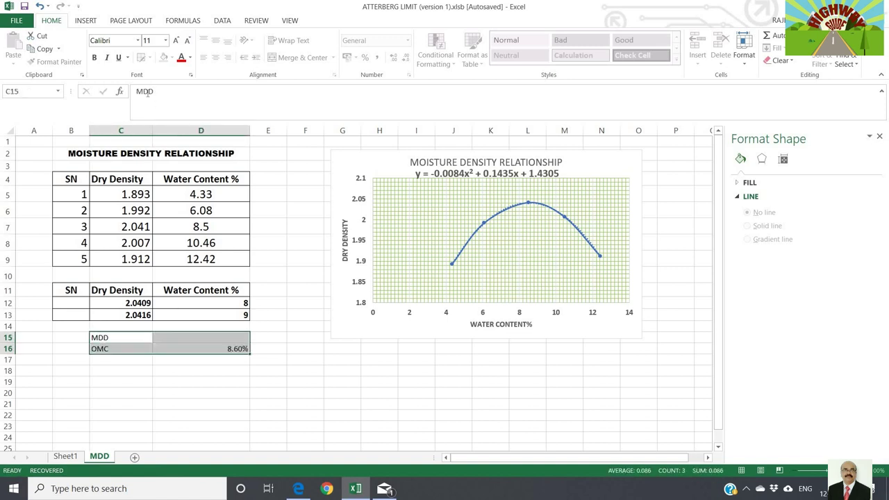
pyautogui.click(95, 57)
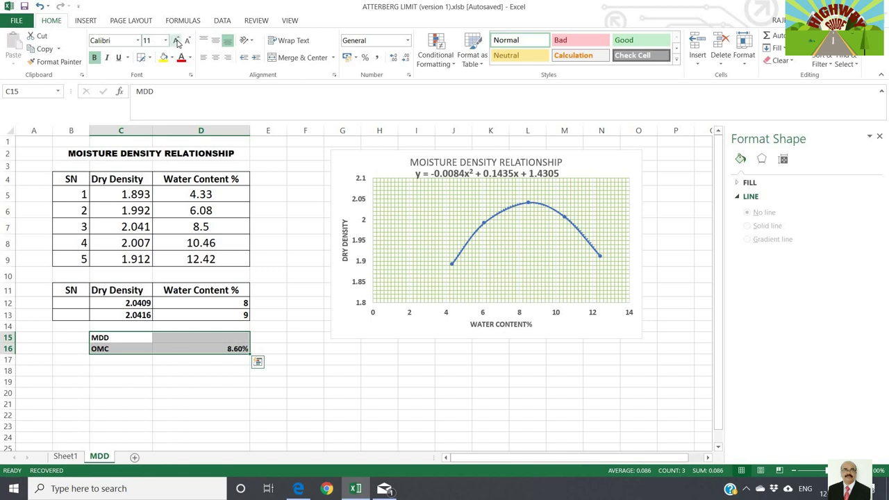
pyautogui.click(176, 40)
pyautogui.click(292, 396)
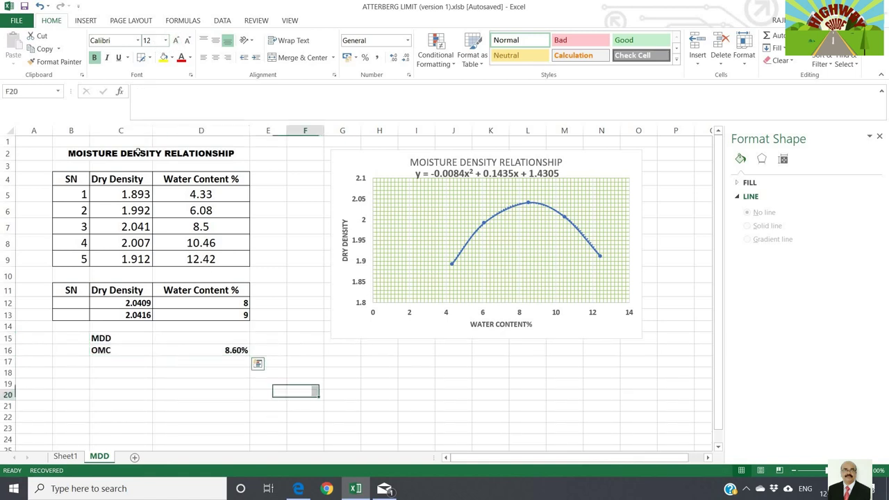
pyautogui.click(139, 91)
# Enter =TREND(C12:C13,D12:D13,8.6) in F20 to interpolate dry density at 8.6%.
pyautogui.write('=')
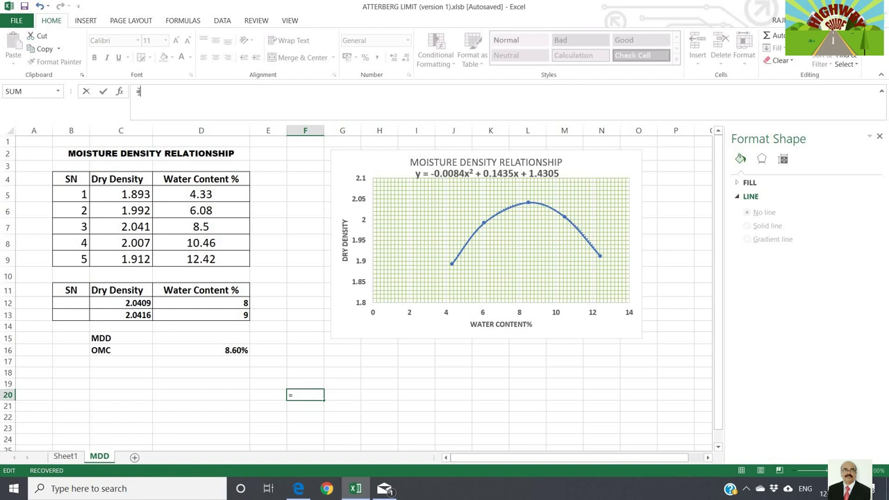
pyautogui.write('TREND')
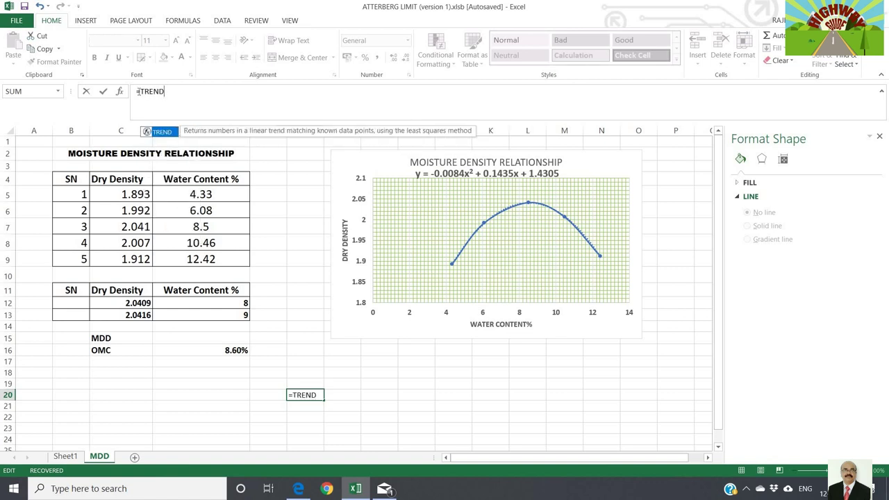
pyautogui.write('(')
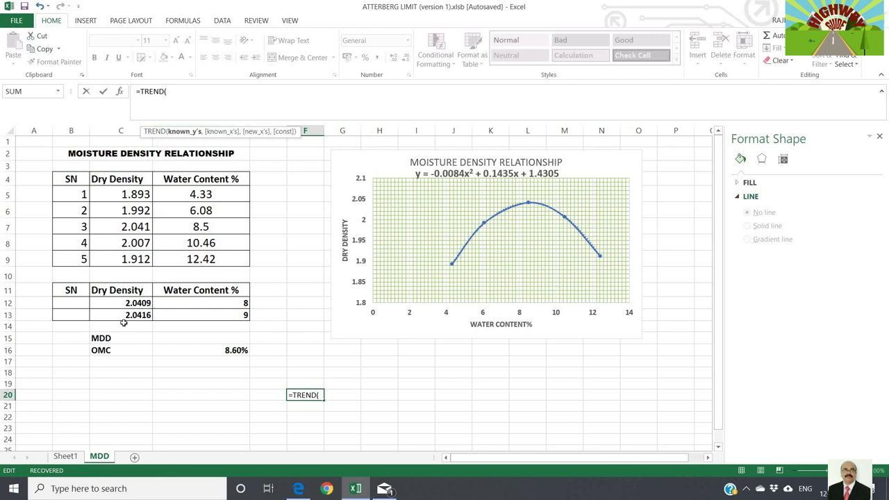
pyautogui.moveTo(126, 305); pyautogui.dragTo(125, 315)
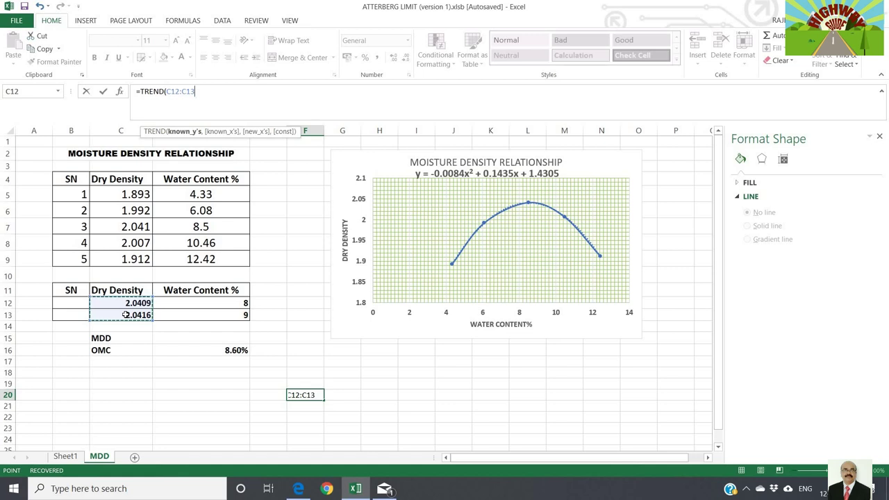
pyautogui.write(',')
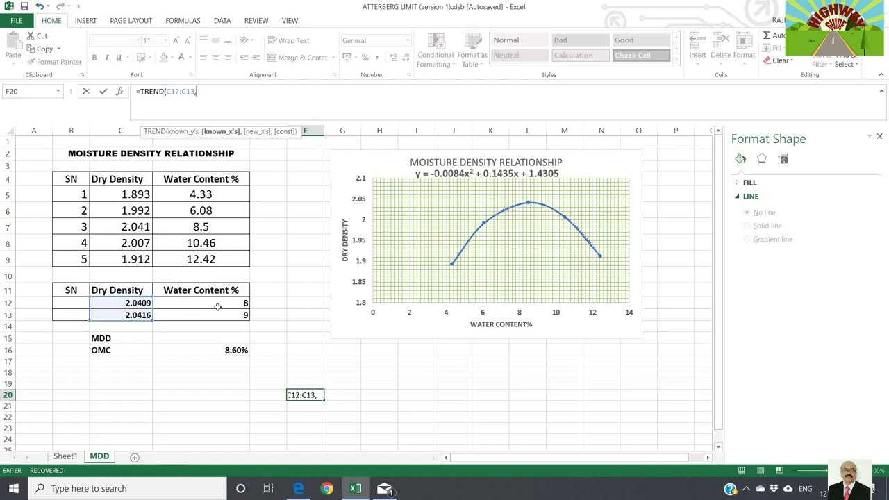
pyautogui.moveTo(223, 304); pyautogui.dragTo(222, 315)
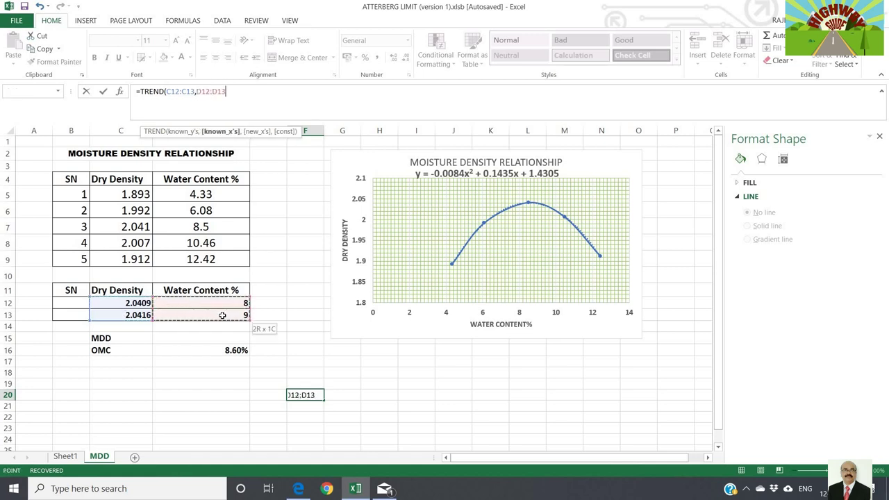
pyautogui.write(',')
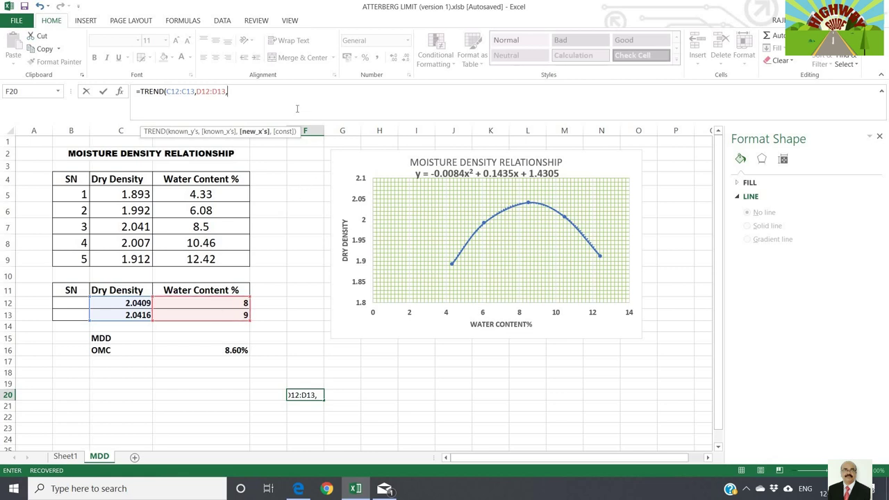
pyautogui.write('8.6')
pyautogui.press('Return')
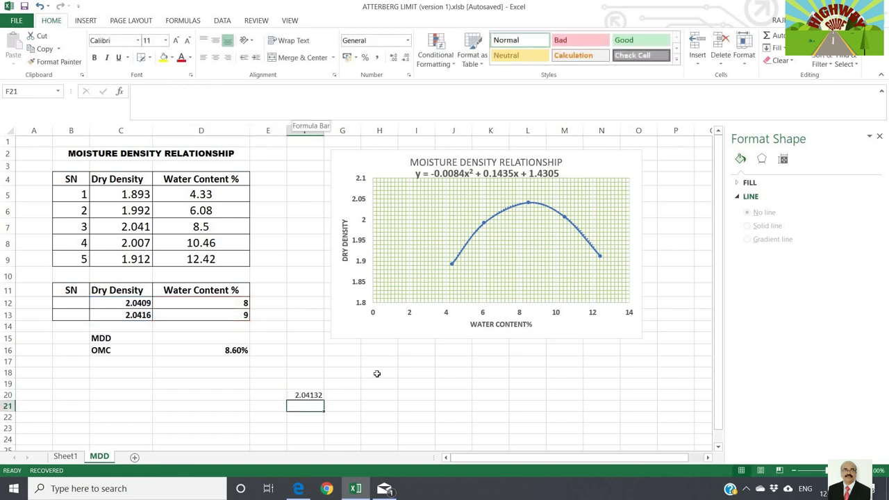
# Round the F20 result to three decimals (2.041) and make it bold.
pyautogui.click(304, 394)
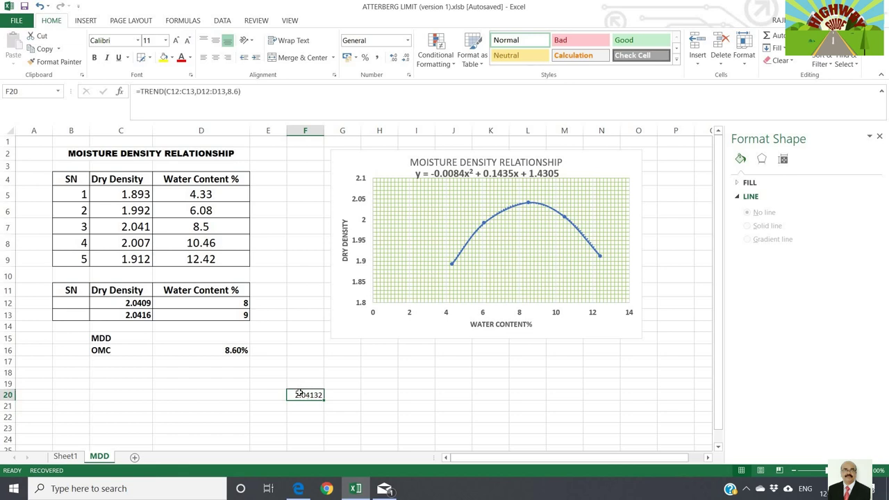
pyautogui.click(403, 59)
pyautogui.click(404, 59)
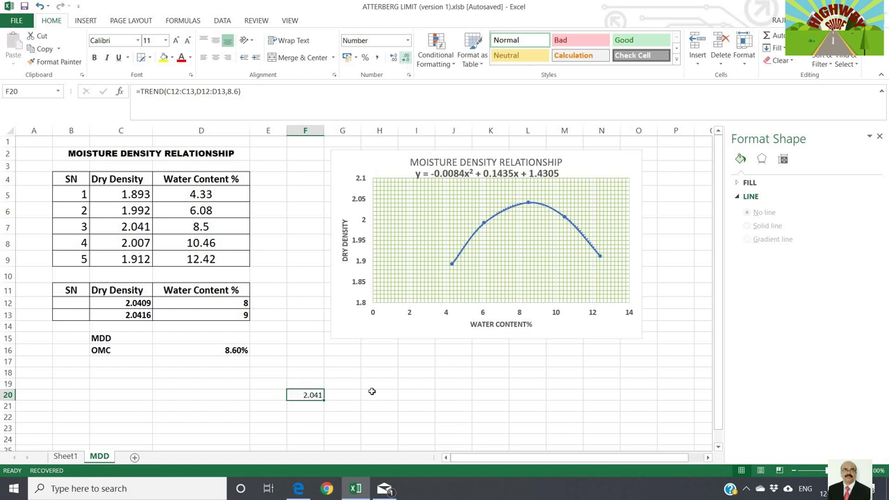
pyautogui.click(95, 58)
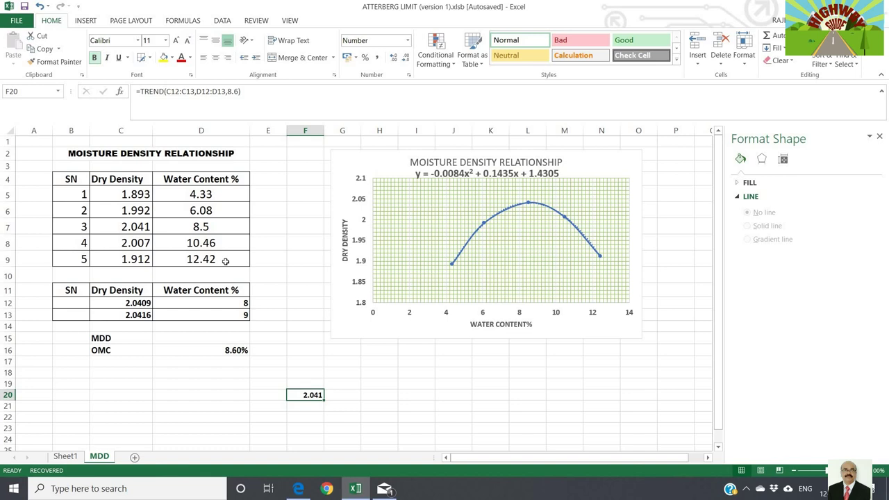
pyautogui.click(219, 337)
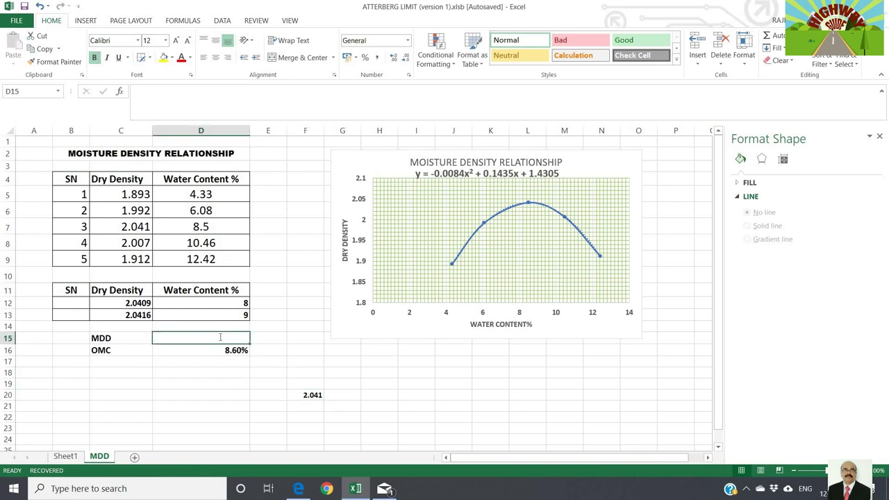
# Link the MDD value in D15 to F20 with =F20, showing 2.041.
pyautogui.write('=')
pyautogui.click(304, 395)
pyautogui.press('Return')
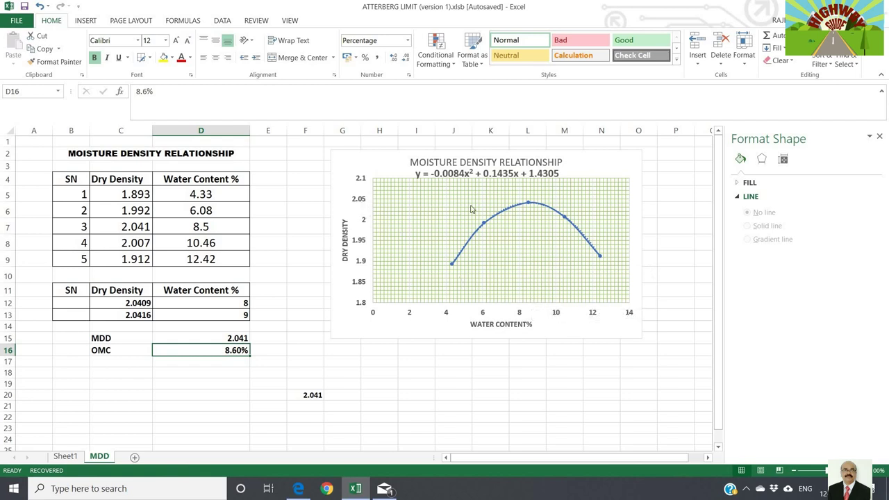
# Enter 0 in I18 as the first guide-line x value, then type 8.6 below it.
pyautogui.click(416, 372)
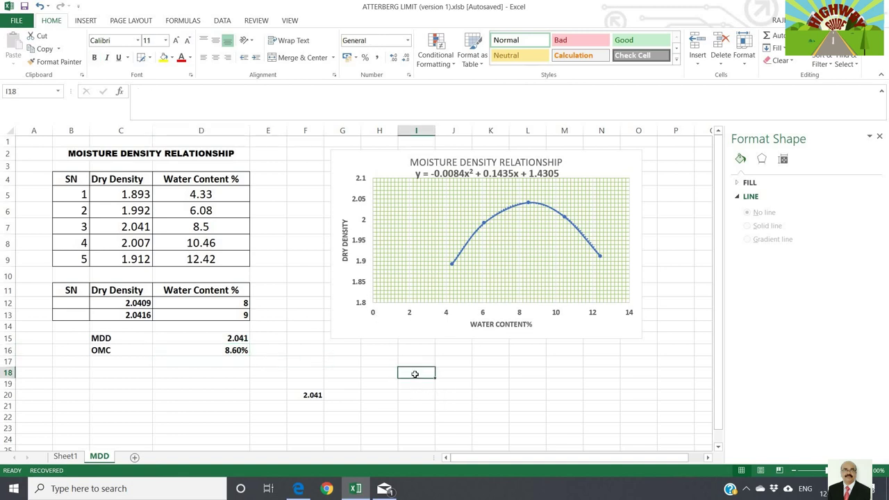
pyautogui.write('0')
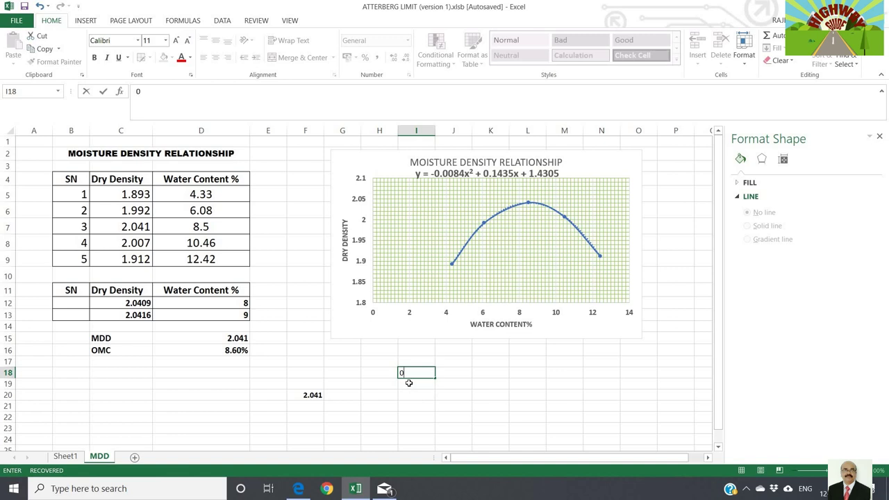
pyautogui.press('Return')
pyautogui.write('8')
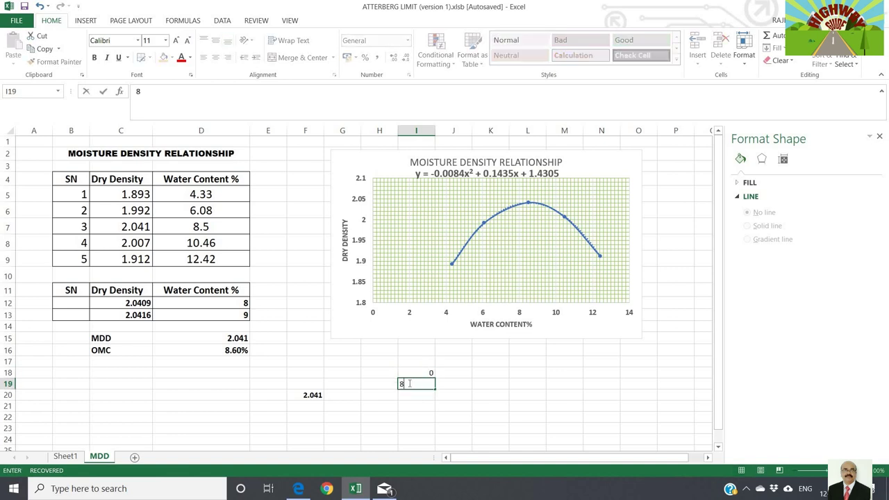
pyautogui.write('.6')
# Commit 8.6 in I19 and link J18 and J19 to the MDD value with =D15.
pyautogui.click(455, 384)
pyautogui.write('=')
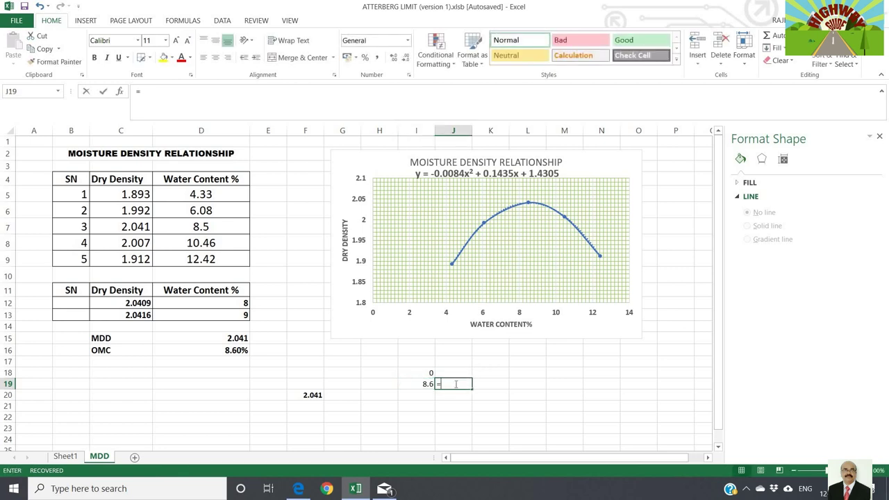
pyautogui.click(235, 338)
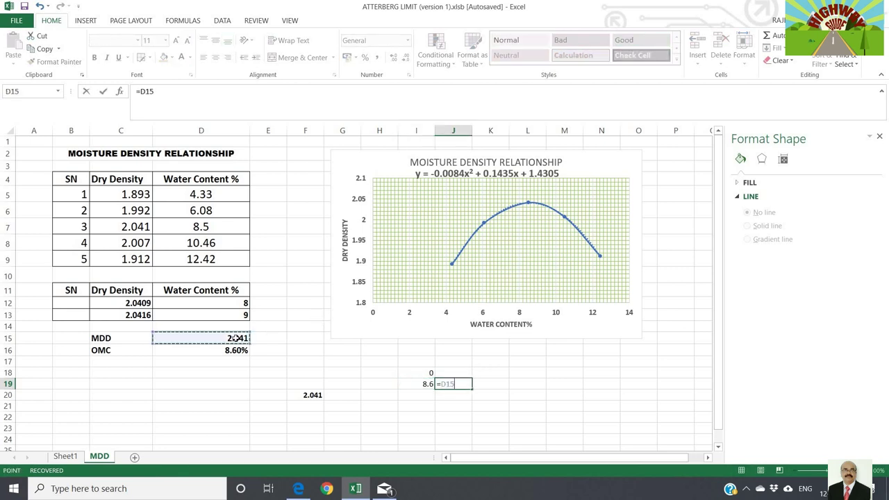
pyautogui.press('Return')
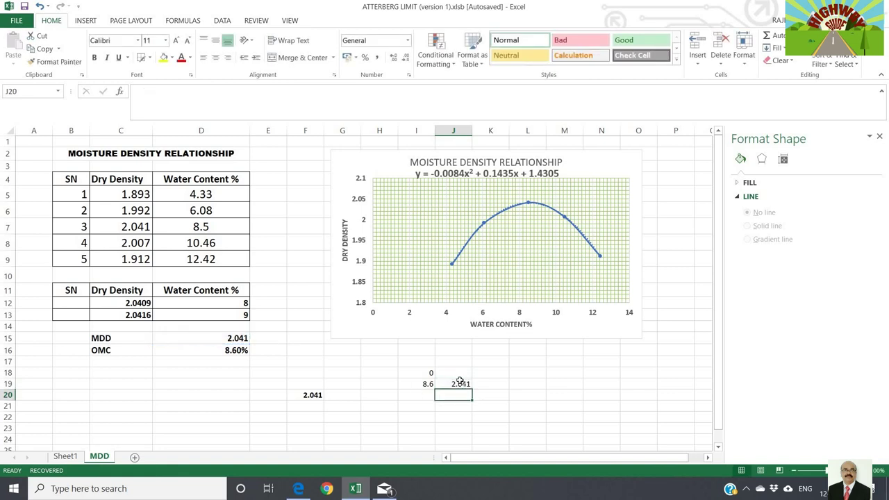
pyautogui.click(456, 372)
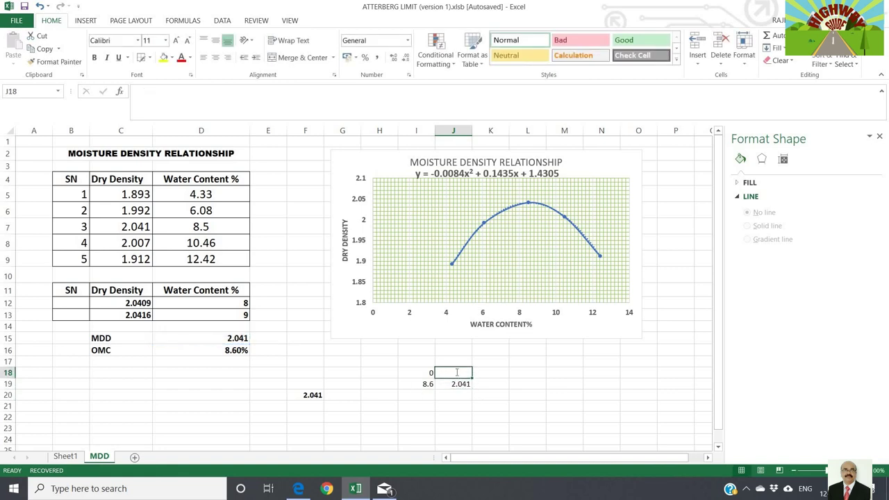
pyautogui.write('=')
pyautogui.click(225, 338)
pyautogui.press('Return')
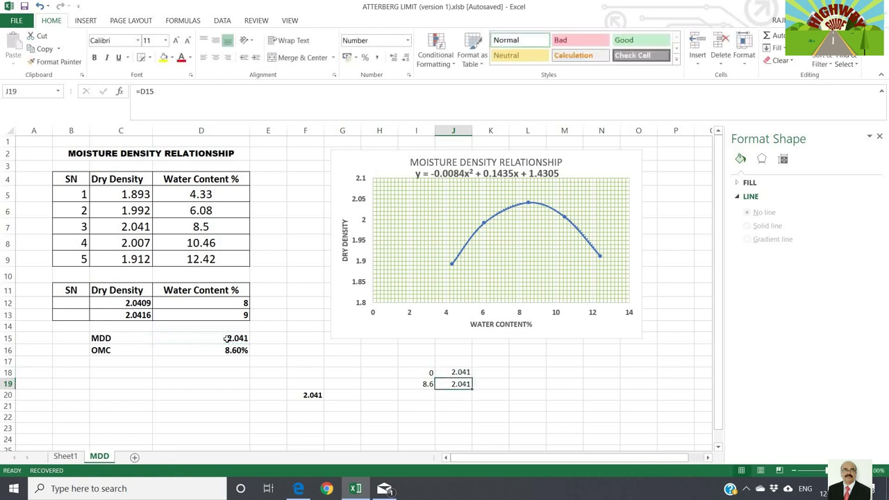
pyautogui.click(552, 383)
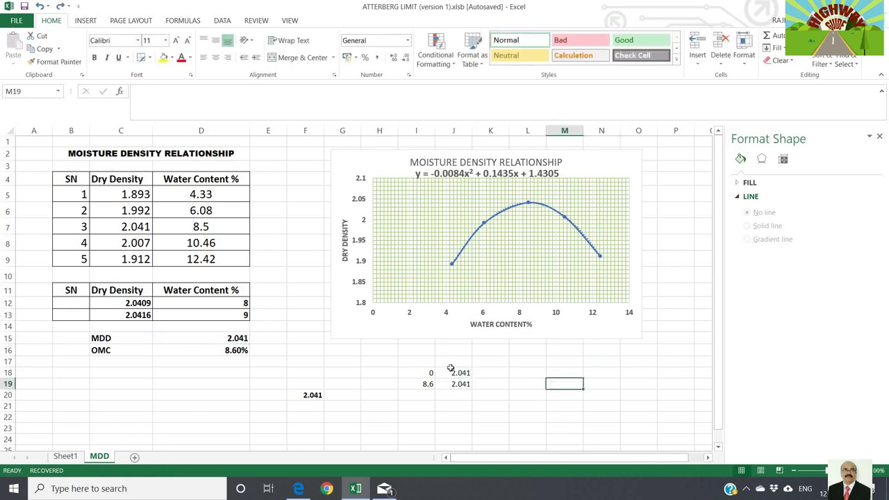
pyautogui.rightClick(521, 234)
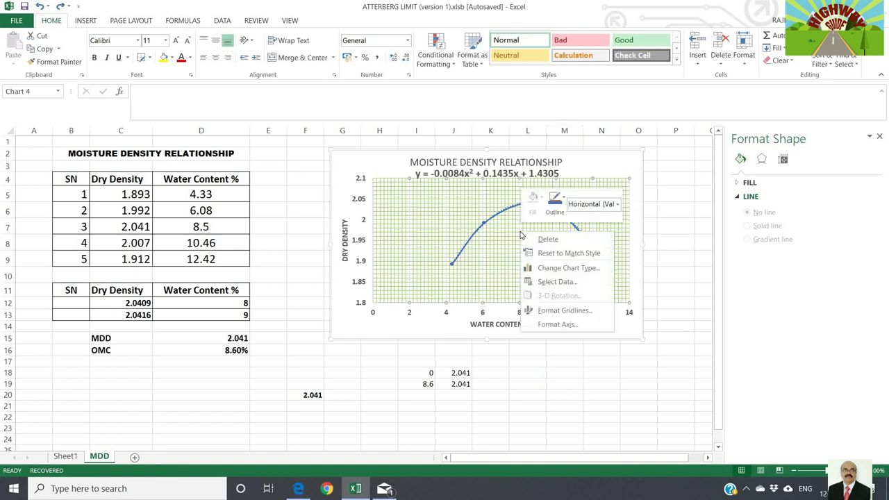
# Add a chart series with X values I18:I19 and Y values J18:J19 for the horizontal line.
pyautogui.click(544, 282)
pyautogui.click(307, 253)
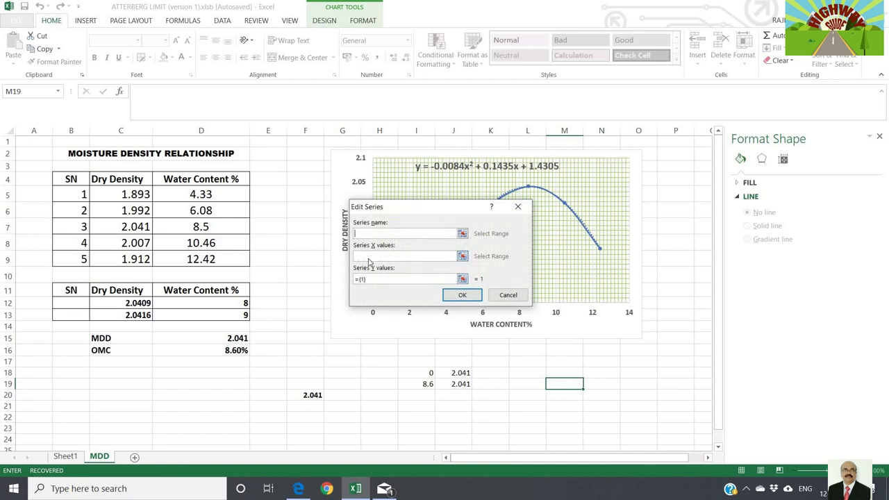
pyautogui.click(369, 257)
pyautogui.moveTo(424, 373); pyautogui.dragTo(425, 384)
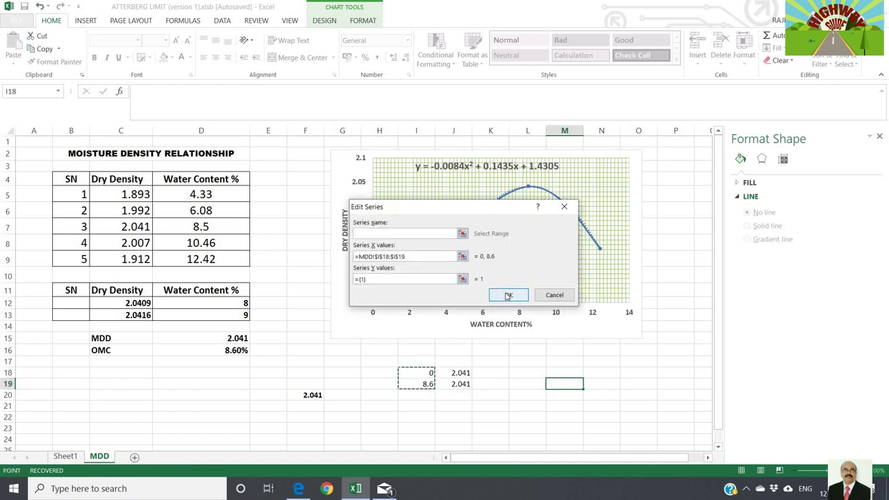
pyautogui.click(407, 279)
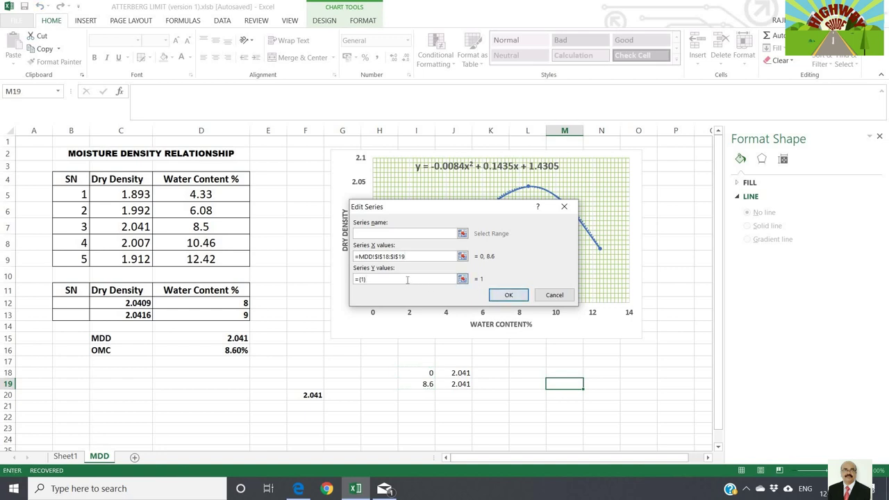
pyautogui.press('BackSpace')
pyautogui.moveTo(457, 374); pyautogui.dragTo(457, 384)
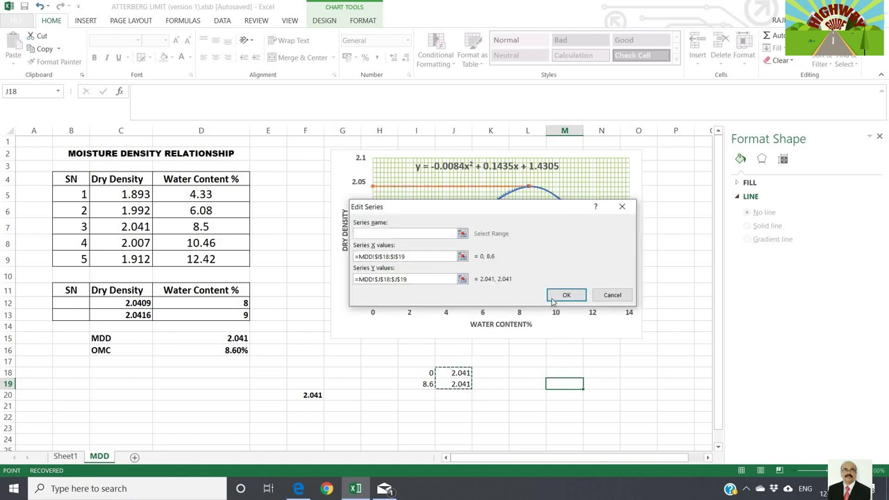
pyautogui.click(564, 295)
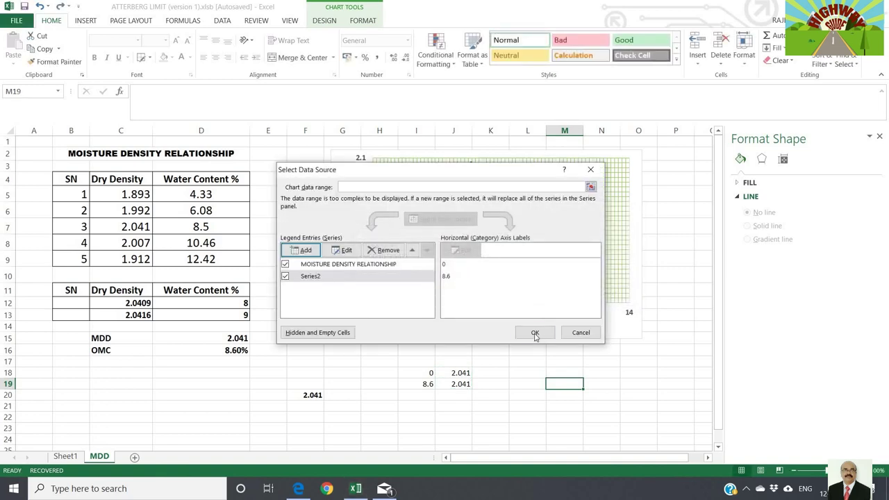
pyautogui.click(535, 334)
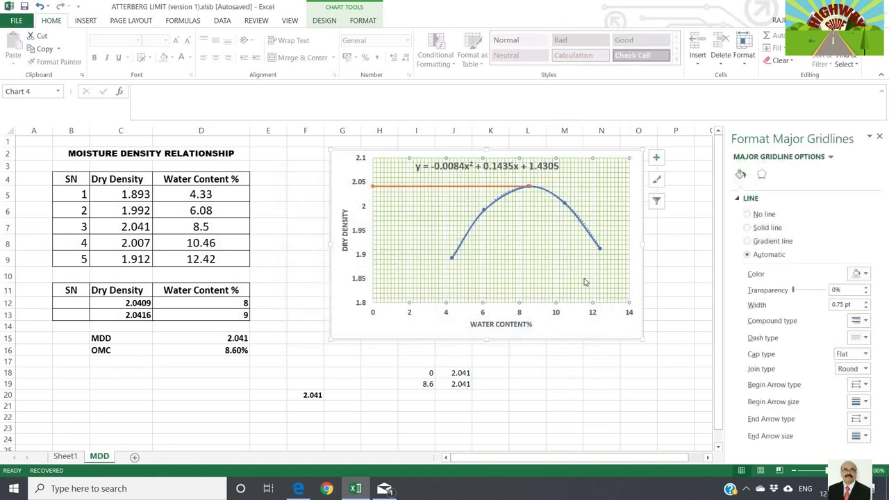
pyautogui.click(859, 400)
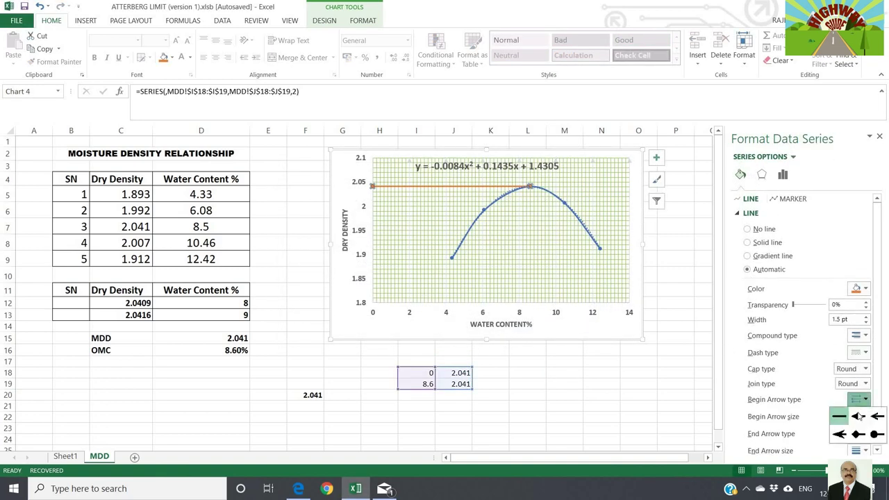
# Give the orange horizontal MDD line a begin arrow style and deselect the chart.
pyautogui.click(859, 416)
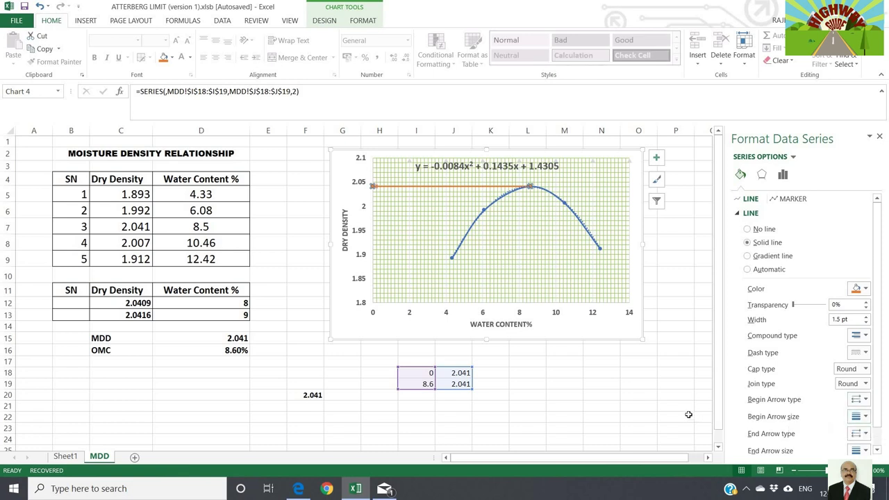
pyautogui.click(685, 414)
pyautogui.click(623, 415)
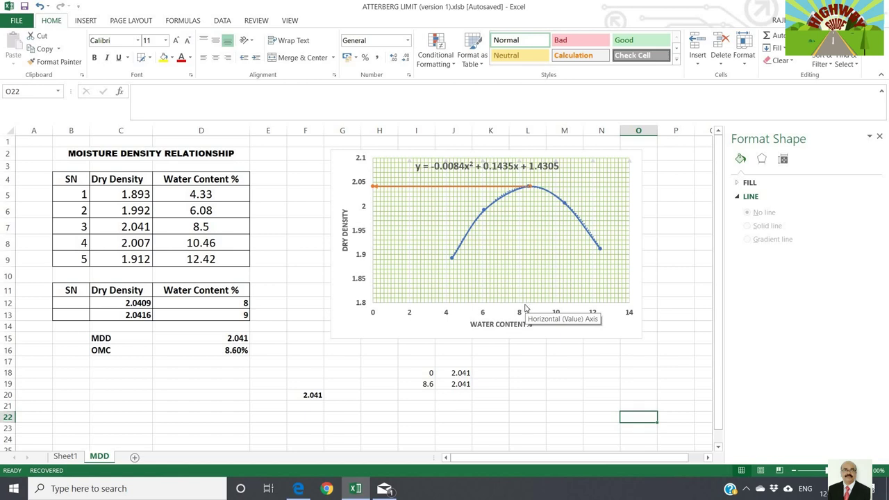
# Enter 8.6 in both L18 and L19 as the vertical line's x values.
pyautogui.click(519, 374)
pyautogui.write('8.')
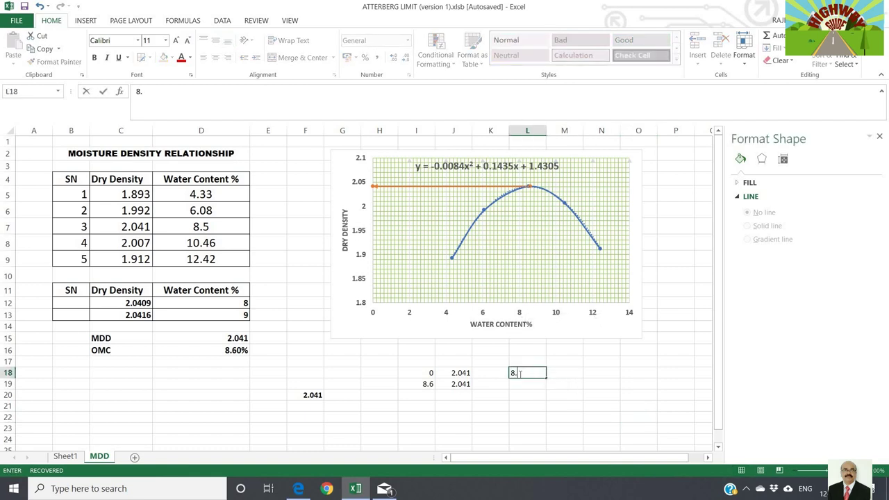
pyautogui.write('6')
pyautogui.click(523, 385)
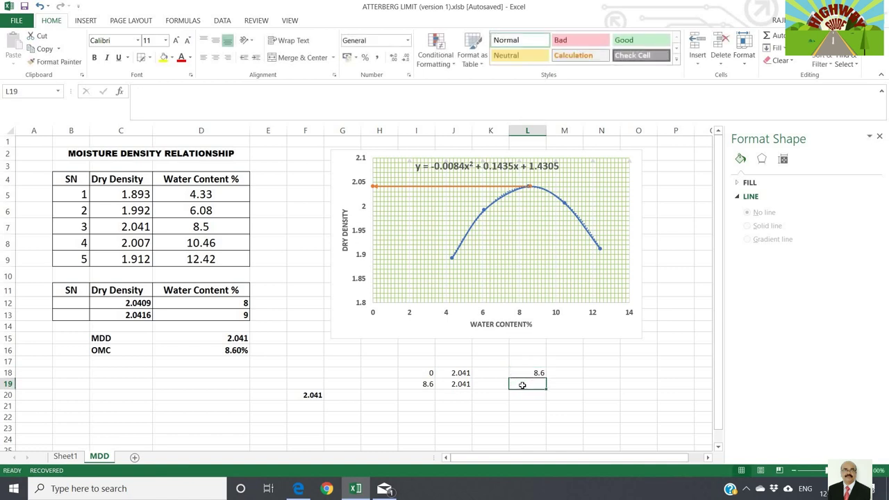
pyautogui.write('8.6')
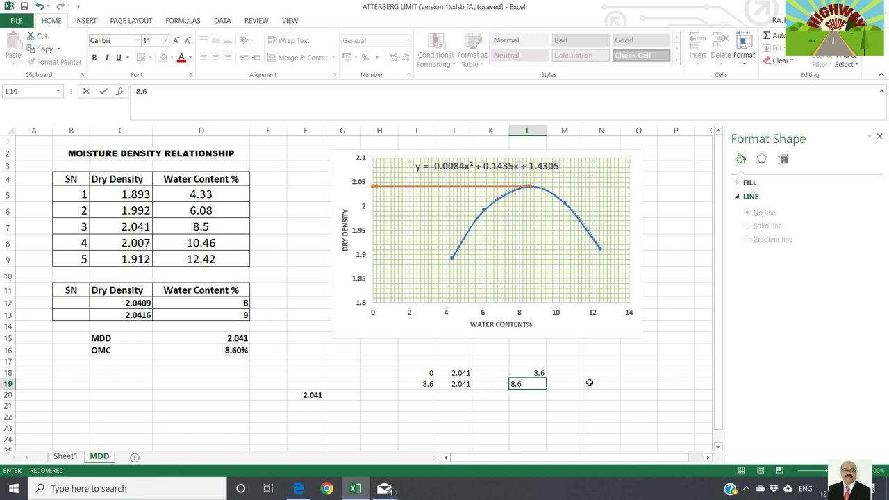
pyautogui.click(589, 383)
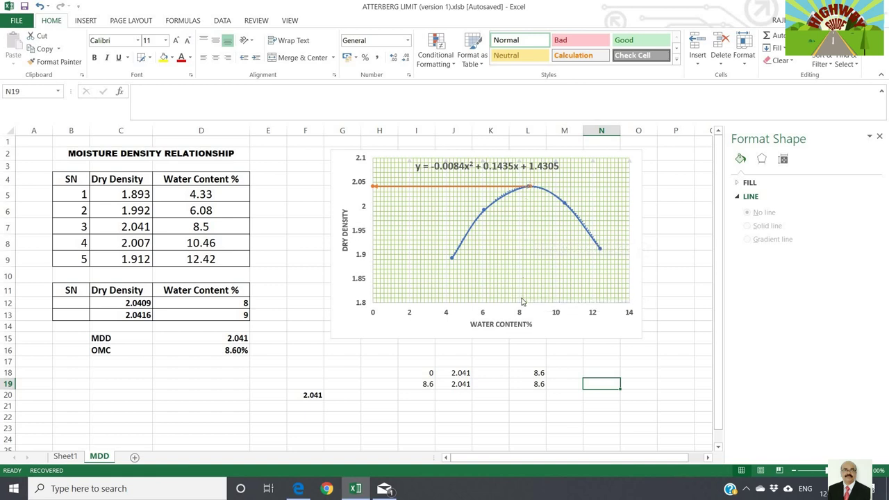
# Enter 0 in M18 and link M19 to the MDD value with =D15.
pyautogui.click(560, 370)
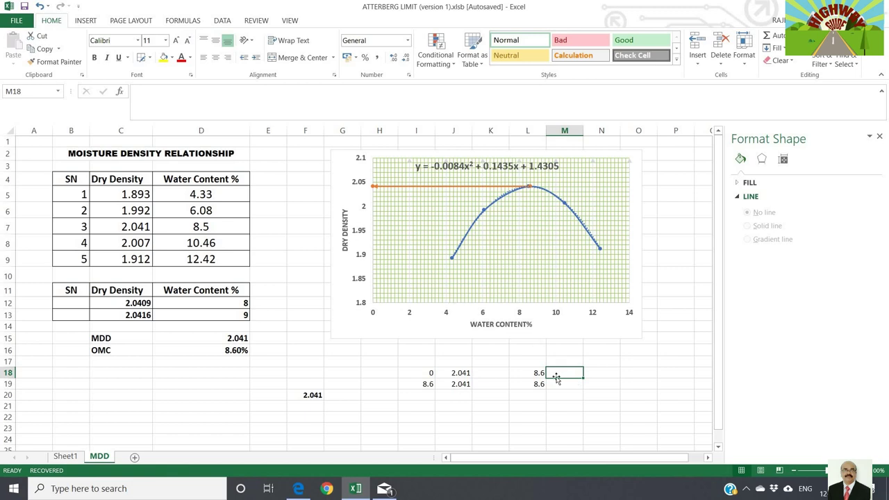
pyautogui.write('0')
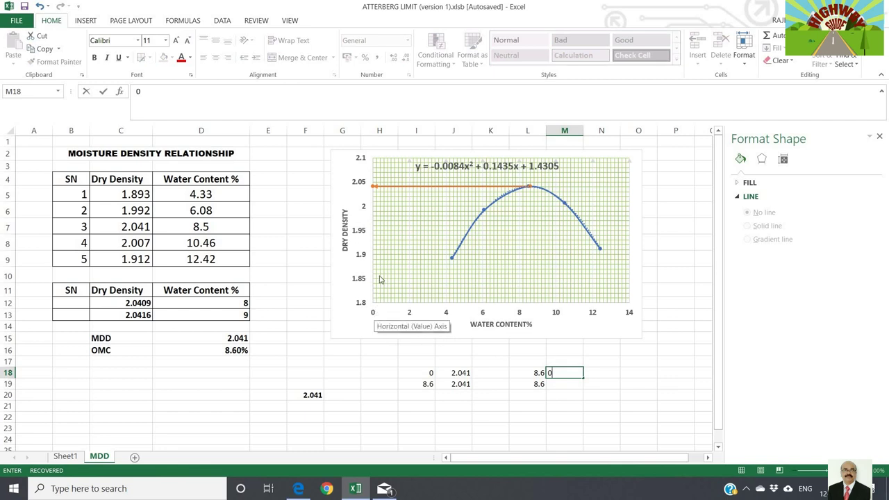
pyautogui.moveTo(374, 186)
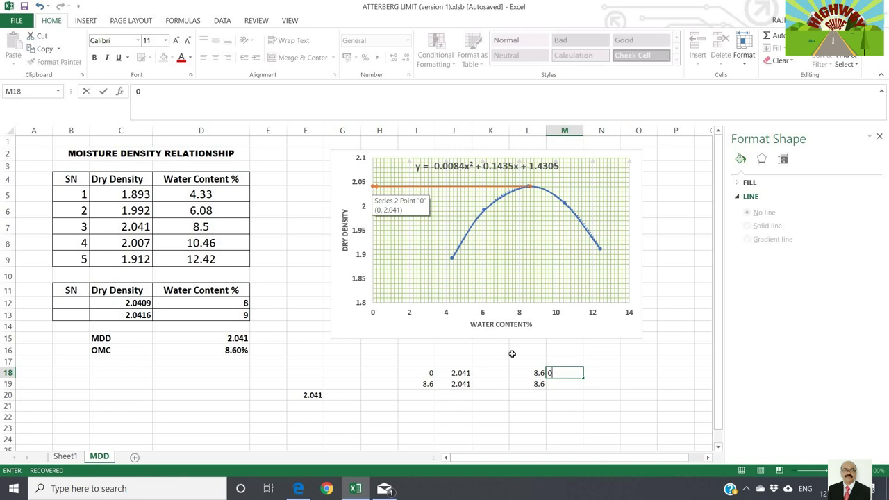
pyautogui.click(557, 381)
pyautogui.write('=')
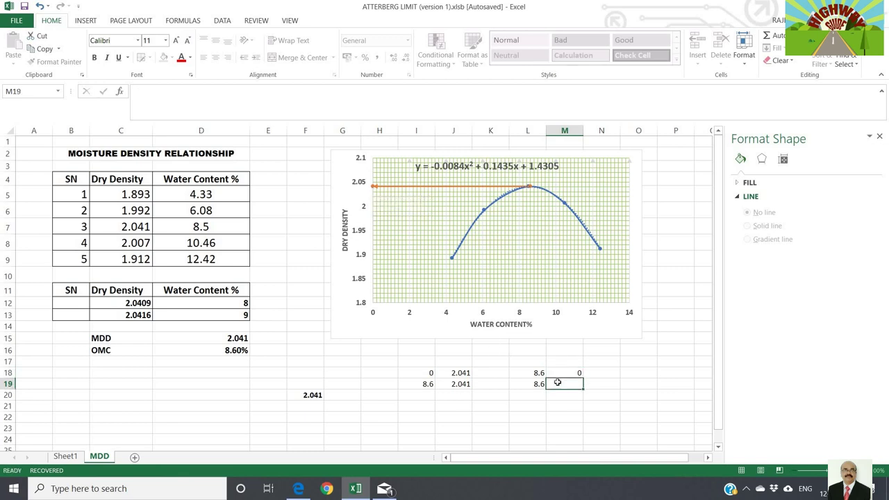
pyautogui.click(218, 338)
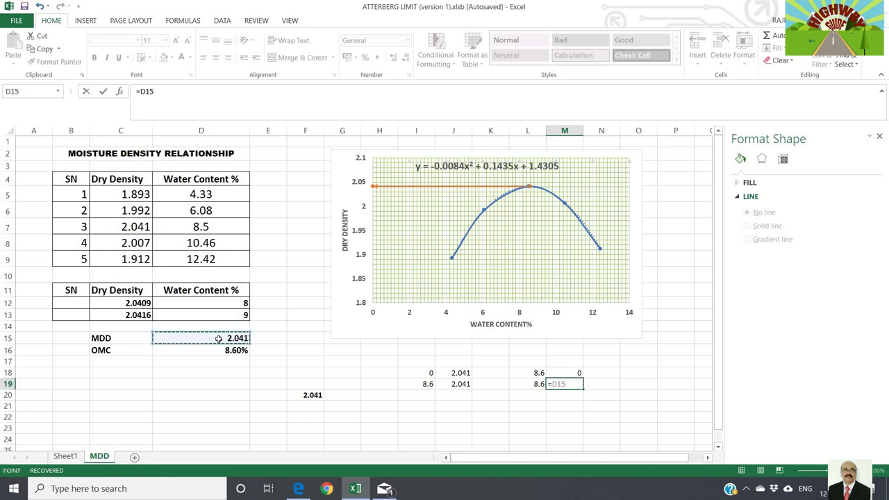
pyautogui.press('Return')
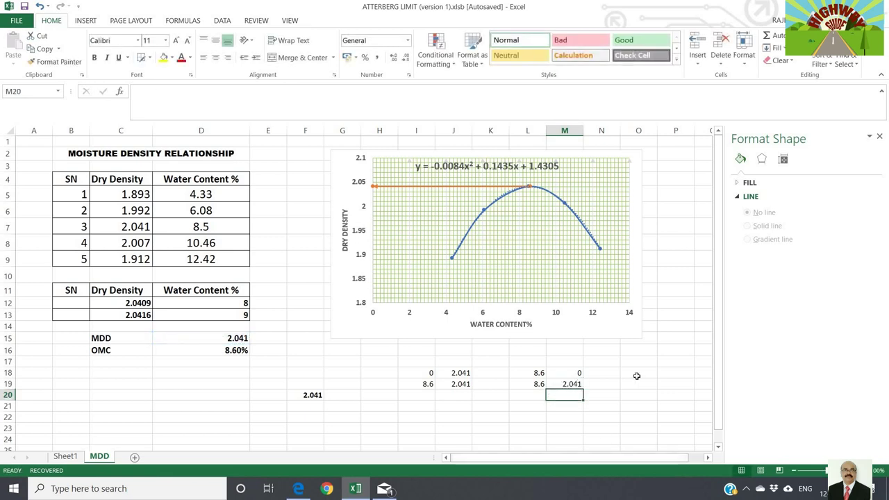
pyautogui.click(638, 373)
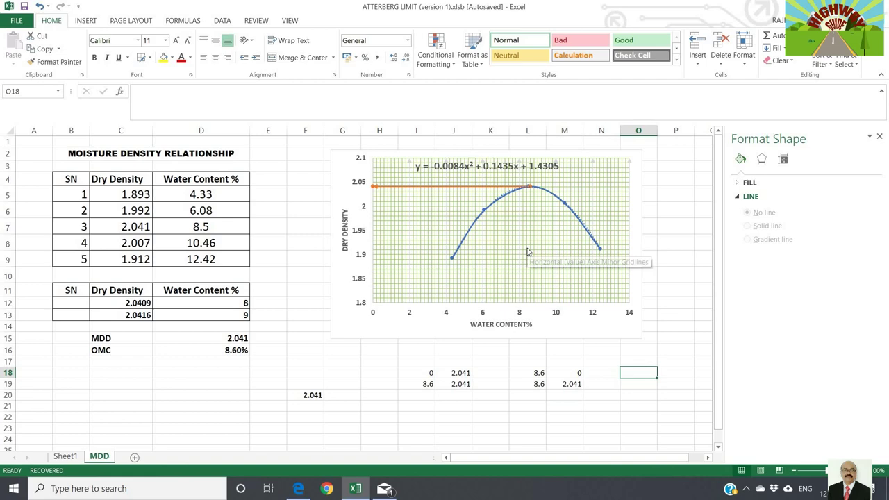
pyautogui.click(527, 252)
# Add a chart series with X values L18:L19 and Y values M18:M19, drawing the vertical line at 8.6.
pyautogui.rightClick(527, 252)
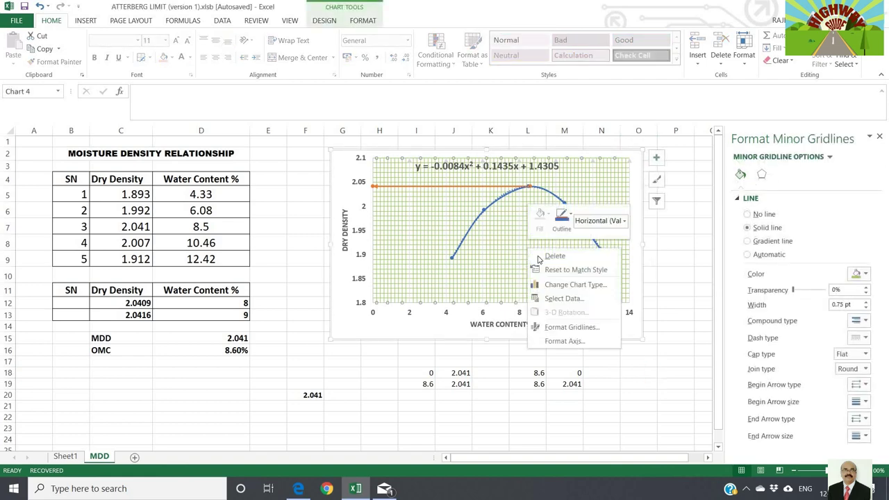
pyautogui.click(559, 298)
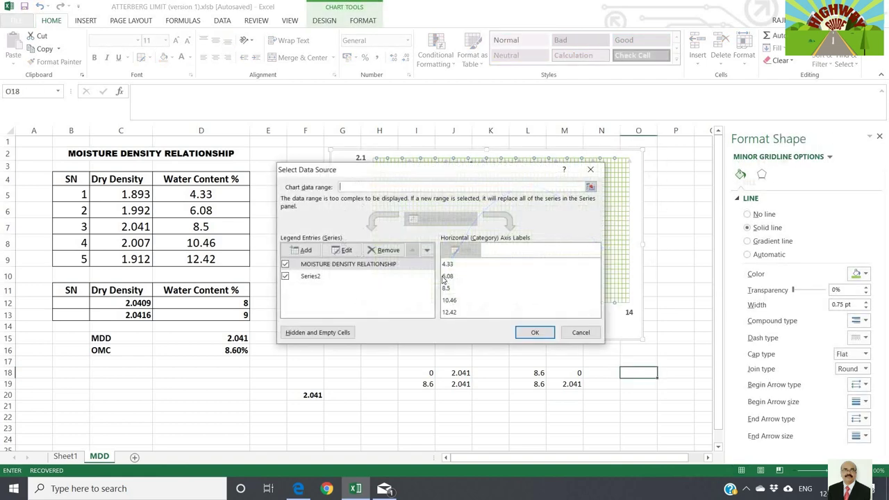
pyautogui.click(306, 251)
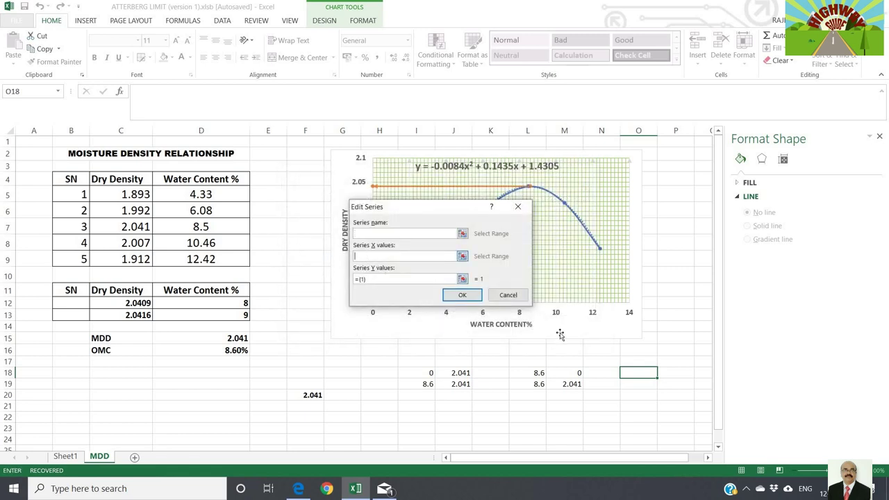
pyautogui.moveTo(538, 373); pyautogui.dragTo(538, 384)
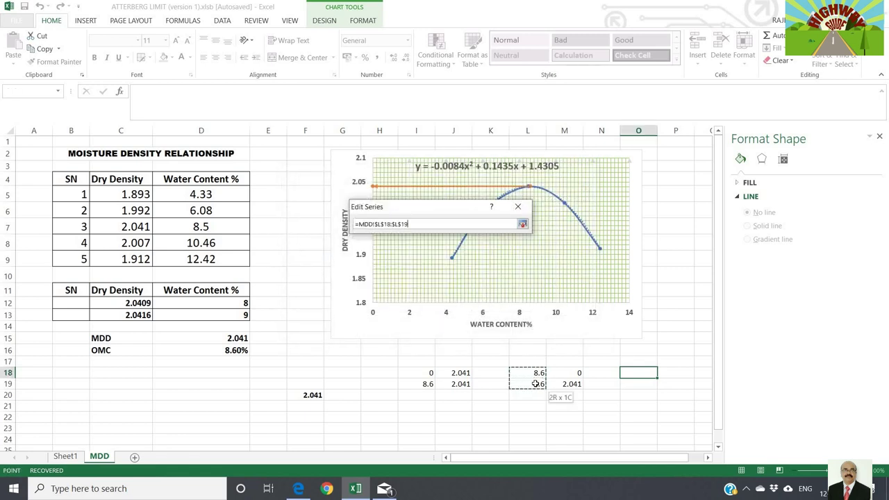
pyautogui.click(380, 279)
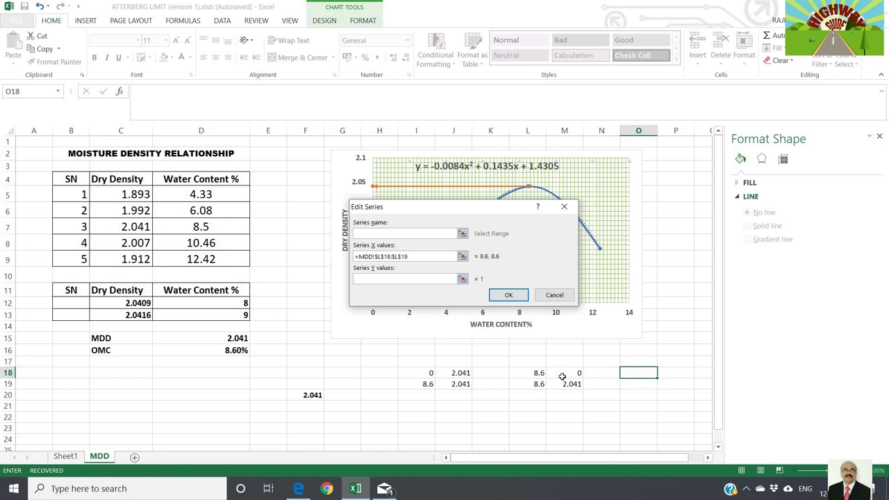
pyautogui.moveTo(562, 376); pyautogui.dragTo(564, 384)
pyautogui.click(567, 296)
pyautogui.click(533, 332)
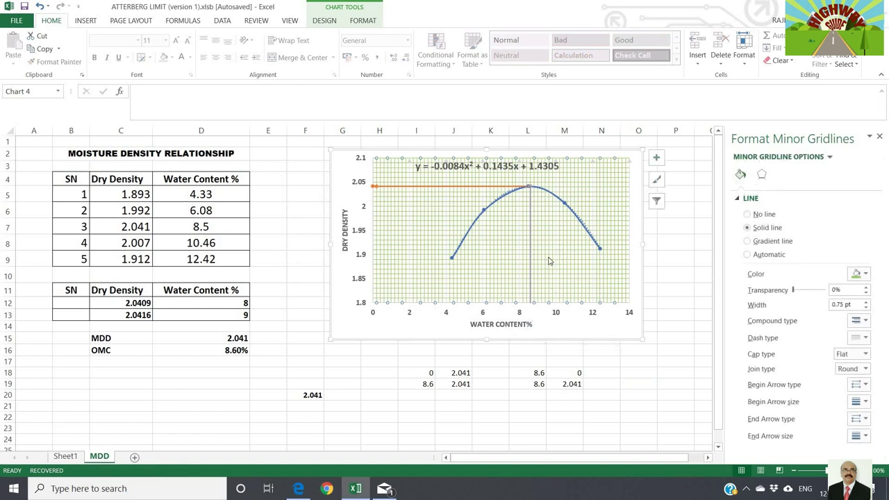
# Color the vertical guide line series orange.
pyautogui.click(531, 224)
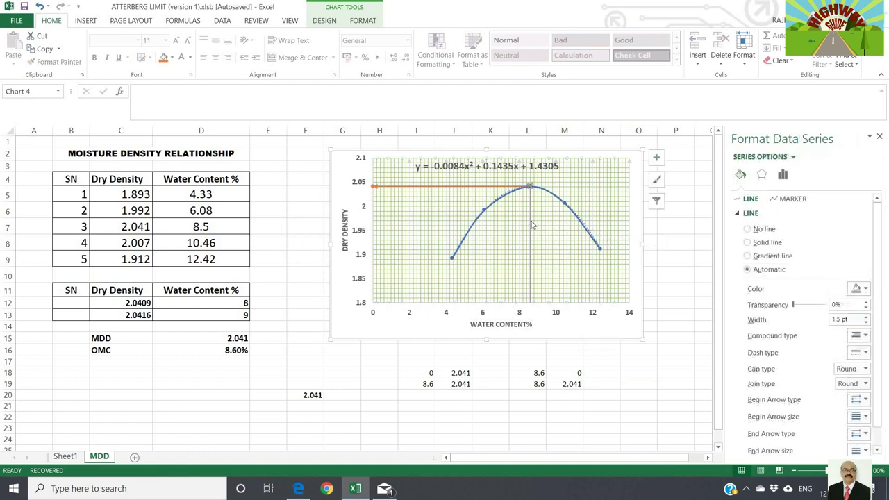
pyautogui.click(866, 289)
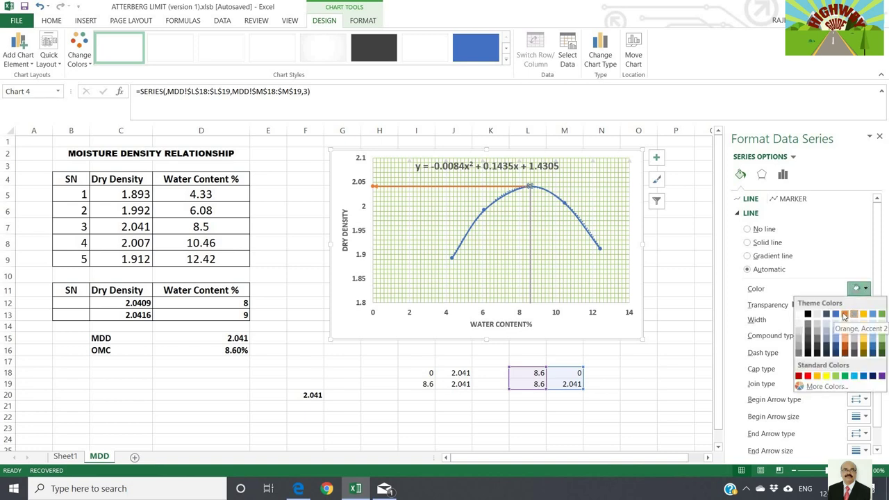
pyautogui.click(844, 317)
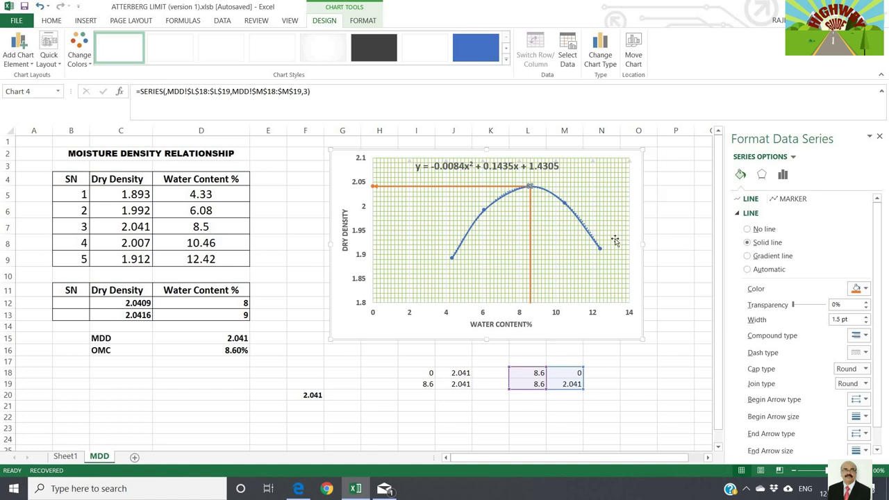
pyautogui.click(663, 241)
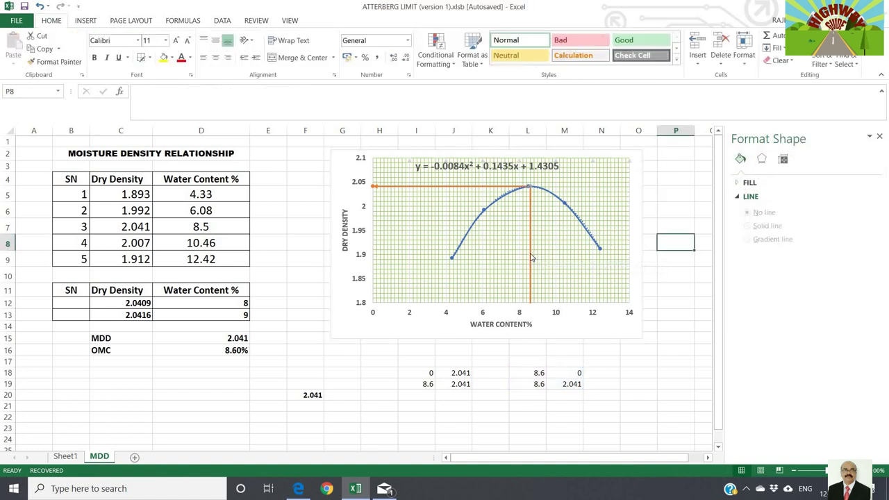
# Set begin and end arrow styles on the vertical orange line.
pyautogui.click(532, 257)
pyautogui.click(531, 258)
pyautogui.click(740, 176)
pyautogui.click(861, 401)
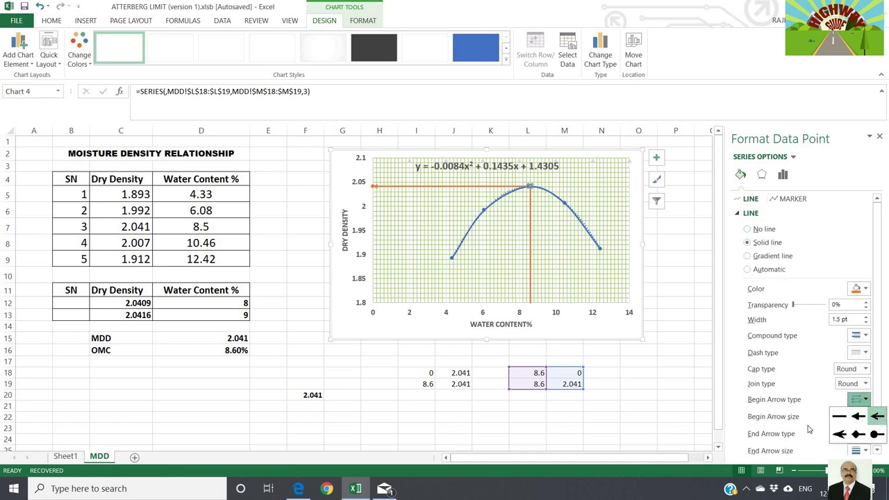
pyautogui.click(859, 432)
pyautogui.click(861, 432)
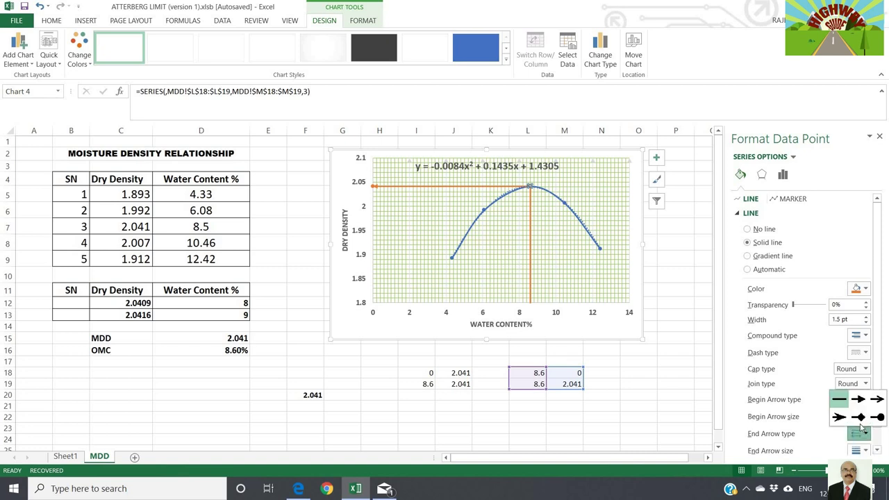
pyautogui.click(678, 380)
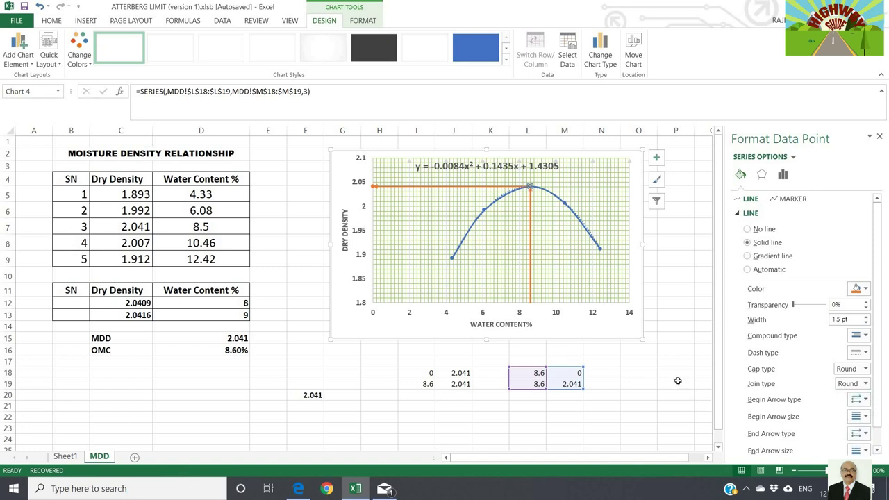
pyautogui.click(678, 381)
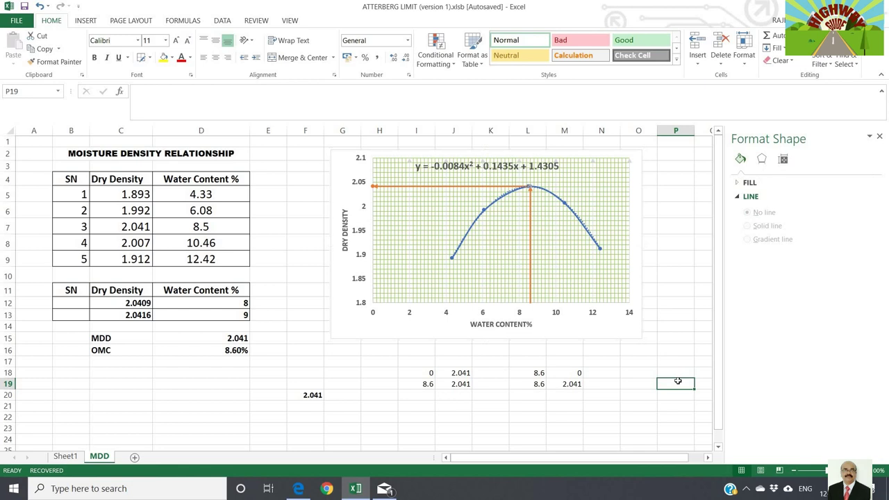